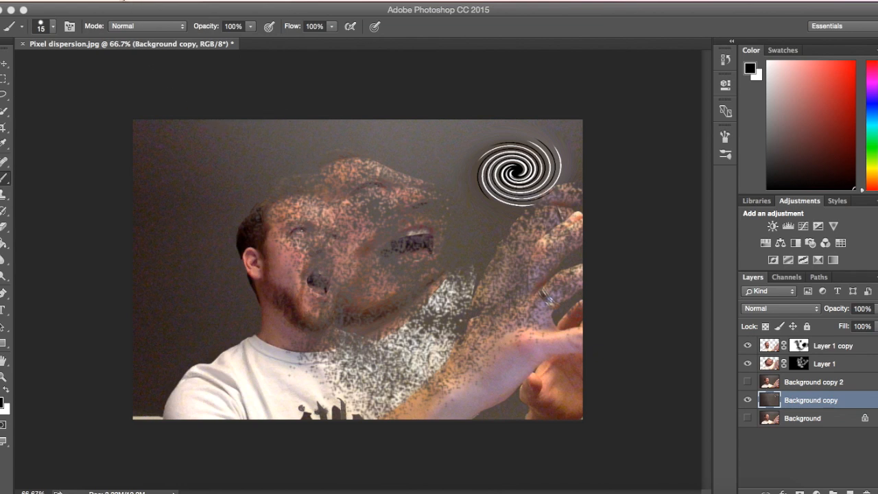
- Close the current document without saving its changes and open the Pixel dispersion JPEG from the Pictures folder
{"action": "left_click", "coordinate": [23, 45]}
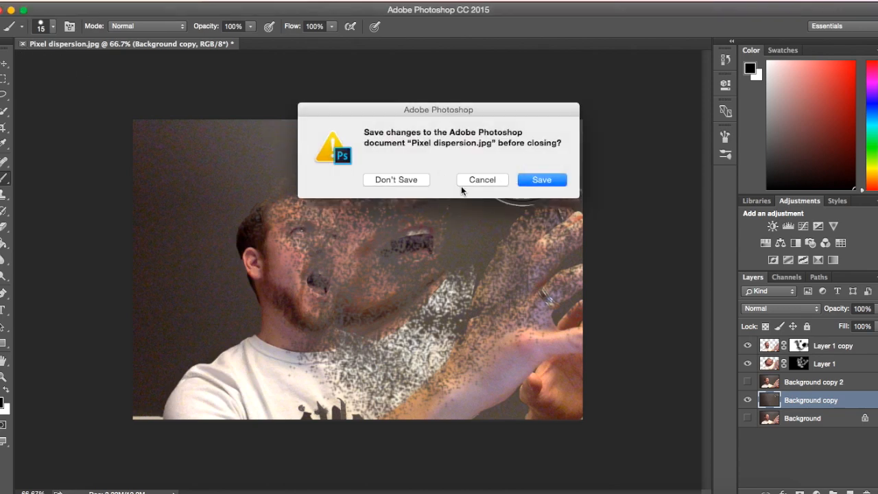
{"action": "left_click", "coordinate": [397, 181]}
{"action": "left_click", "coordinate": [109, 1]}
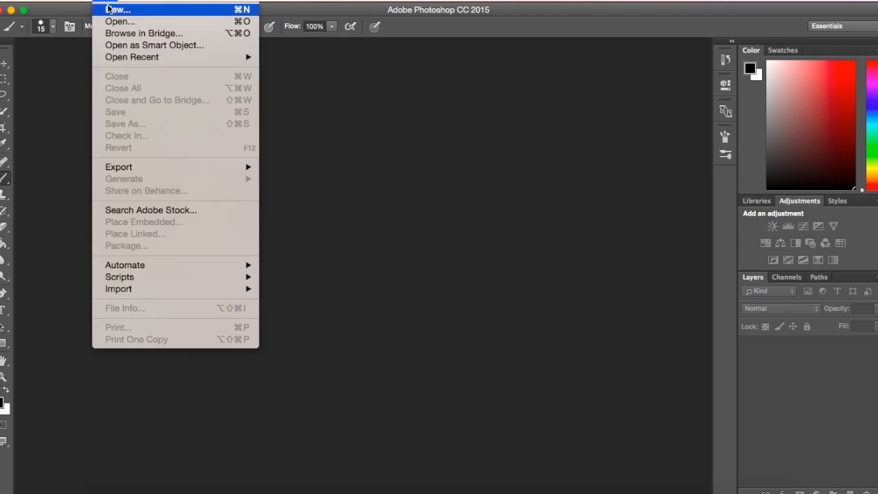
{"action": "left_click", "coordinate": [109, 1]}
{"action": "key", "text": "super+o"}
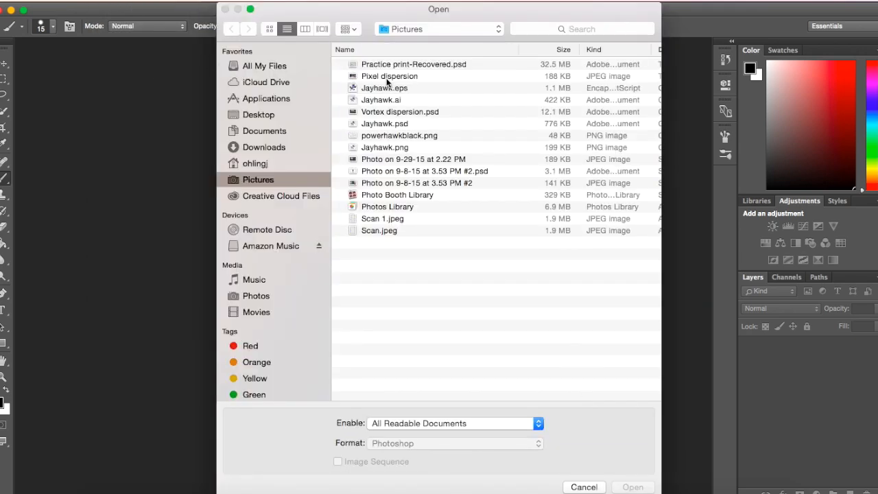
{"action": "left_click", "coordinate": [389, 76]}
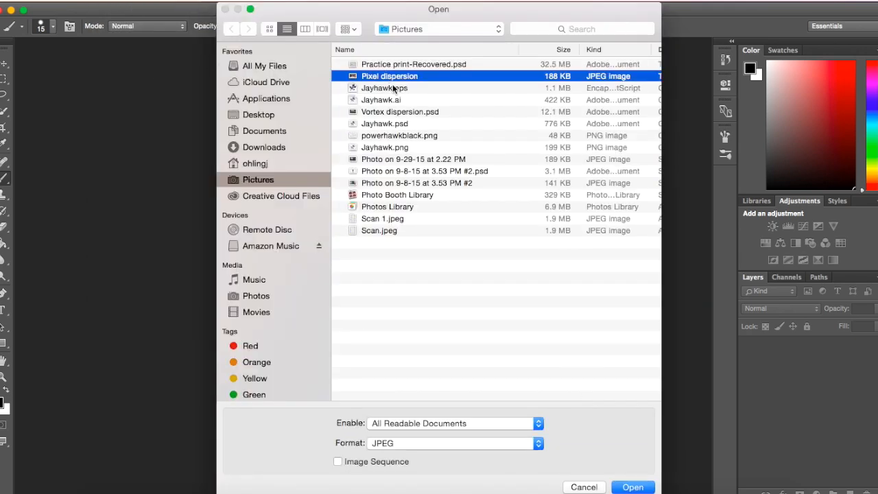
{"action": "left_click", "coordinate": [631, 487]}
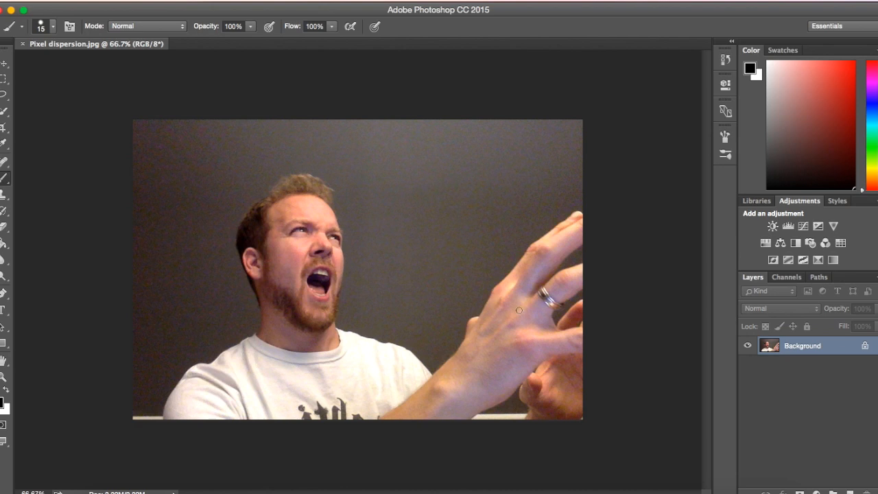
- Duplicate the Background layer, and duplicate that copy to get a second one, keeping the suggested names
{"action": "right_click", "coordinate": [794, 344]}
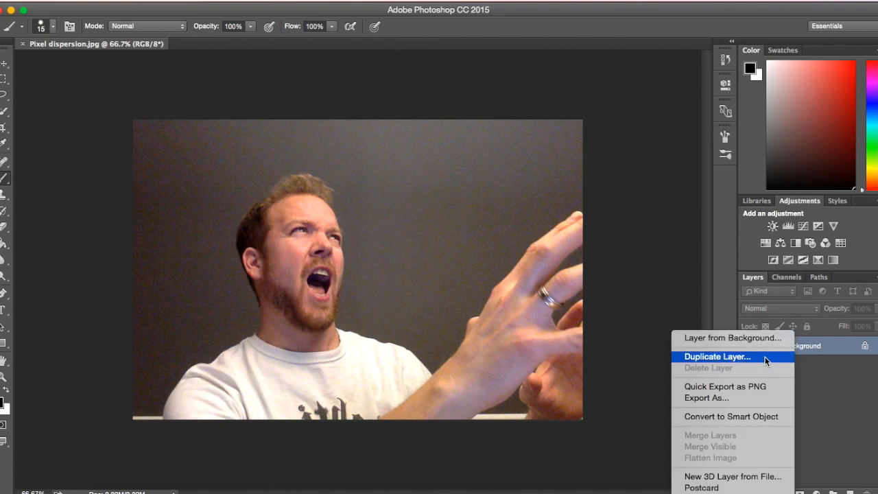
{"action": "left_click", "coordinate": [765, 357]}
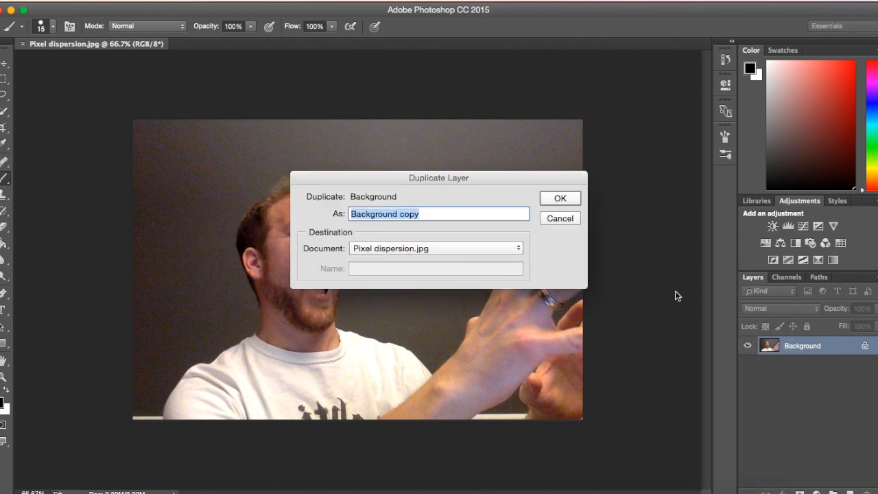
{"action": "left_click", "coordinate": [561, 199]}
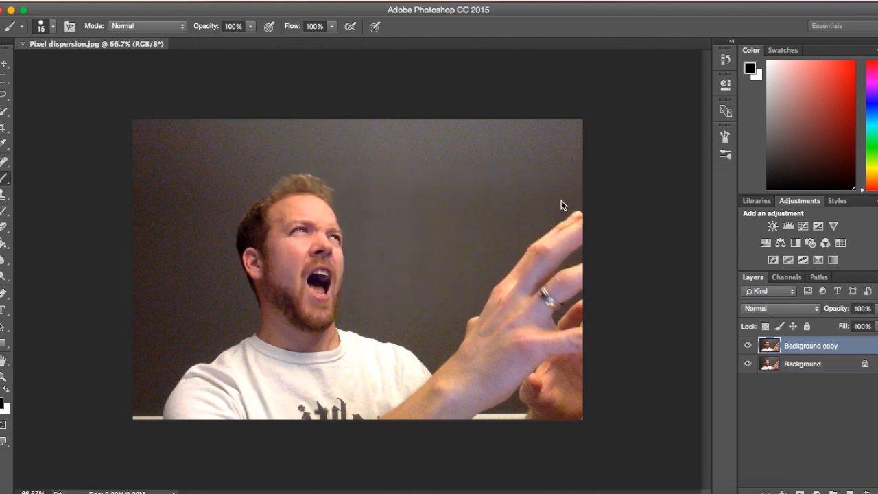
{"action": "right_click", "coordinate": [799, 349]}
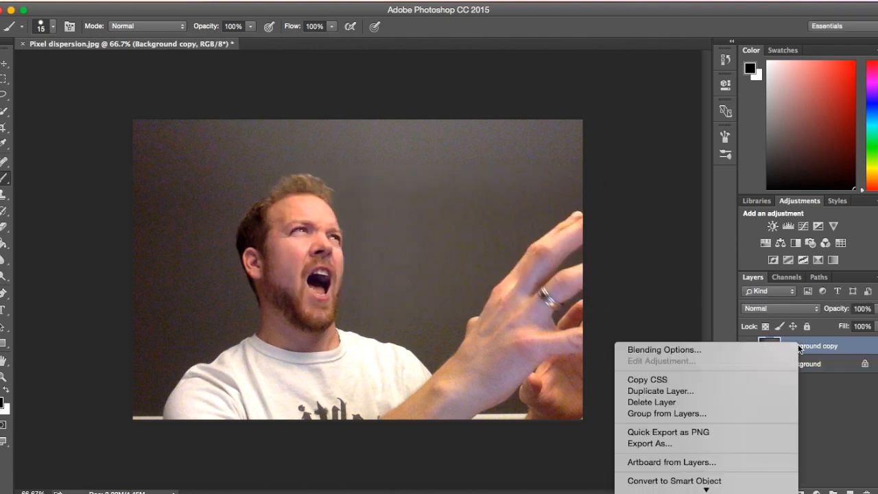
{"action": "left_click", "coordinate": [735, 393]}
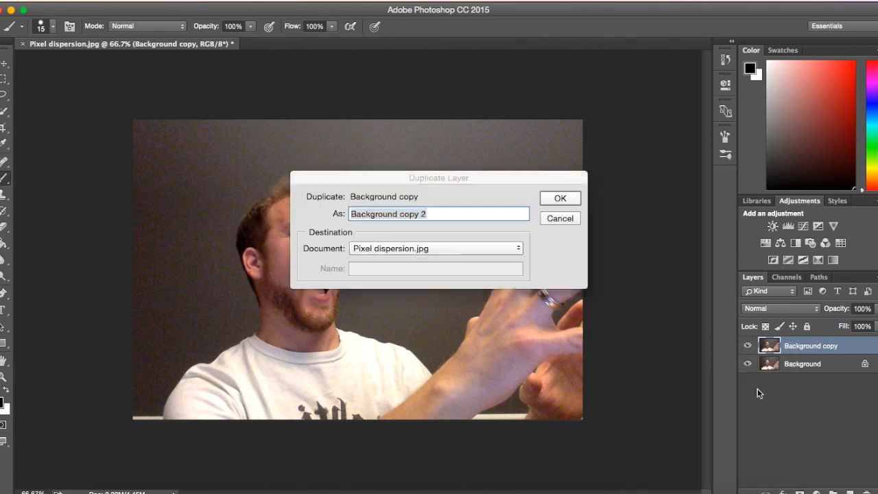
{"action": "left_click", "coordinate": [573, 201]}
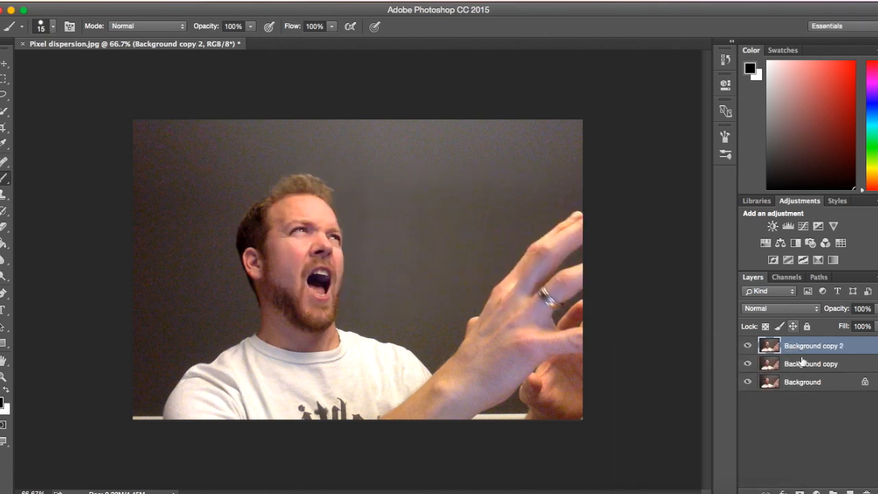
- On the Background copy layer, draw a loose Lasso selection around the man and his hands down to the image's lower edge
{"action": "left_click", "coordinate": [779, 366]}
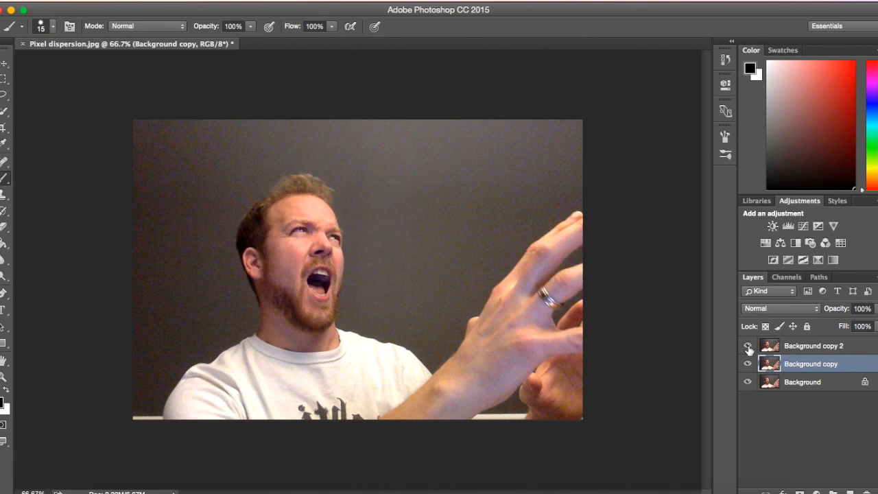
{"action": "left_click", "coordinate": [4, 96]}
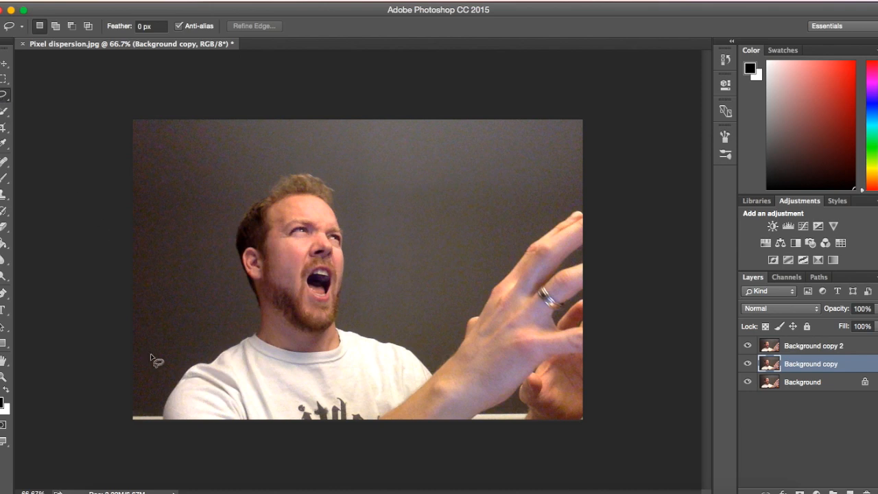
{"action": "mouse_move", "coordinate": [153, 402]}
{"action": "left_mouse_down"}
{"action": "mouse_move", "coordinate": [164, 382]}
{"action": "mouse_move", "coordinate": [241, 302]}
{"action": "mouse_move", "coordinate": [233, 201]}
{"action": "mouse_move", "coordinate": [261, 178]}
{"action": "mouse_move", "coordinate": [333, 173]}
{"action": "left_mouse_up"}
{"action": "mouse_move", "coordinate": [351, 203]}
{"action": "left_mouse_down"}
{"action": "mouse_move", "coordinate": [360, 311]}
{"action": "mouse_move", "coordinate": [374, 327]}
{"action": "mouse_move", "coordinate": [440, 343]}
{"action": "mouse_move", "coordinate": [477, 282]}
{"action": "mouse_move", "coordinate": [531, 225]}
{"action": "mouse_move", "coordinate": [581, 198]}
{"action": "mouse_move", "coordinate": [593, 234]}
{"action": "mouse_move", "coordinate": [593, 427]}
{"action": "mouse_move", "coordinate": [526, 444]}
{"action": "mouse_move", "coordinate": [446, 447]}
{"action": "mouse_move", "coordinate": [413, 460]}
{"action": "mouse_move", "coordinate": [280, 436]}
{"action": "mouse_move", "coordinate": [229, 444]}
{"action": "mouse_move", "coordinate": [181, 438]}
{"action": "mouse_move", "coordinate": [159, 434]}
{"action": "mouse_move", "coordinate": [154, 409]}
{"action": "left_mouse_up"}
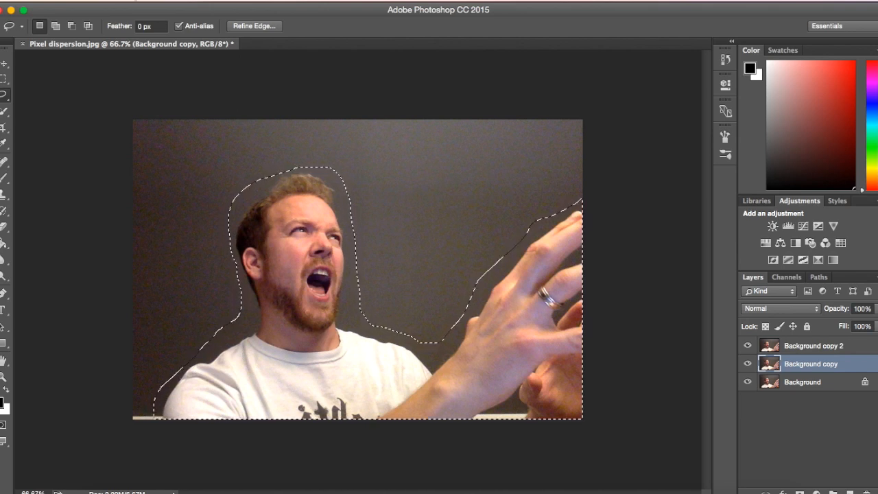
- Fill the selected area on the Background copy layer using Content-Aware contents, Normal mode and 100% opacity
{"action": "left_click", "coordinate": [134, 0]}
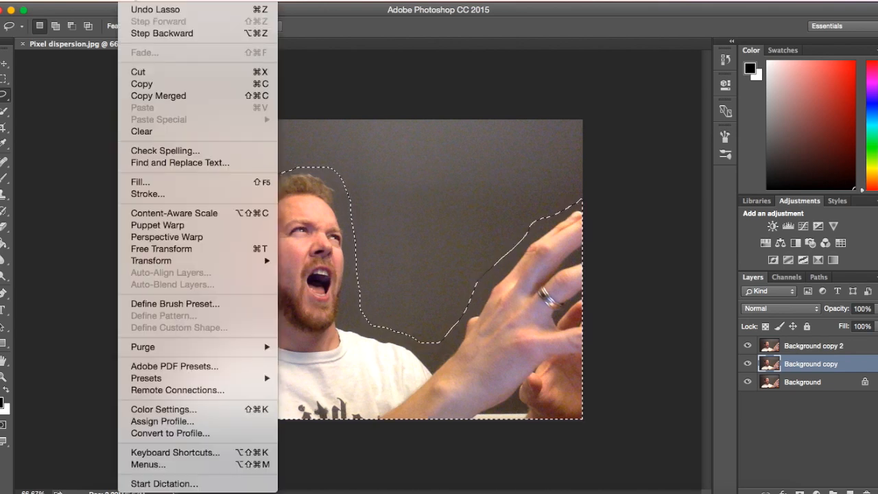
{"action": "left_click", "coordinate": [149, 184]}
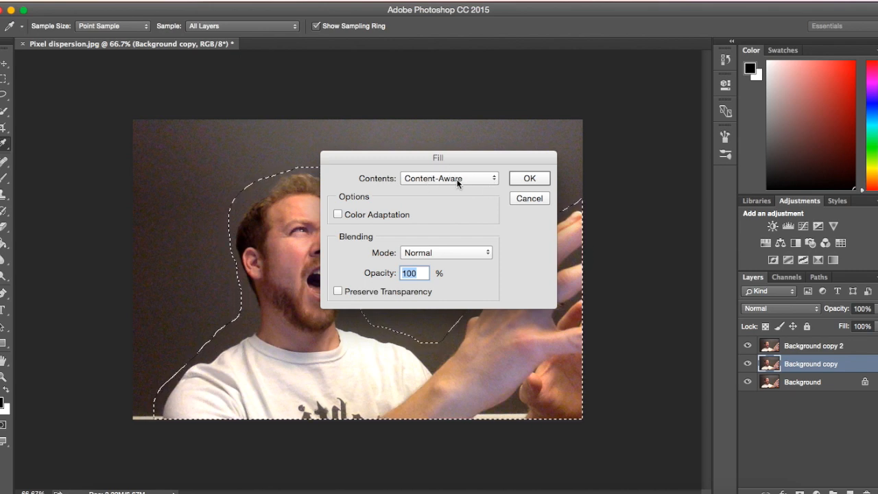
{"action": "left_click", "coordinate": [530, 179]}
{"action": "key", "text": "l"}
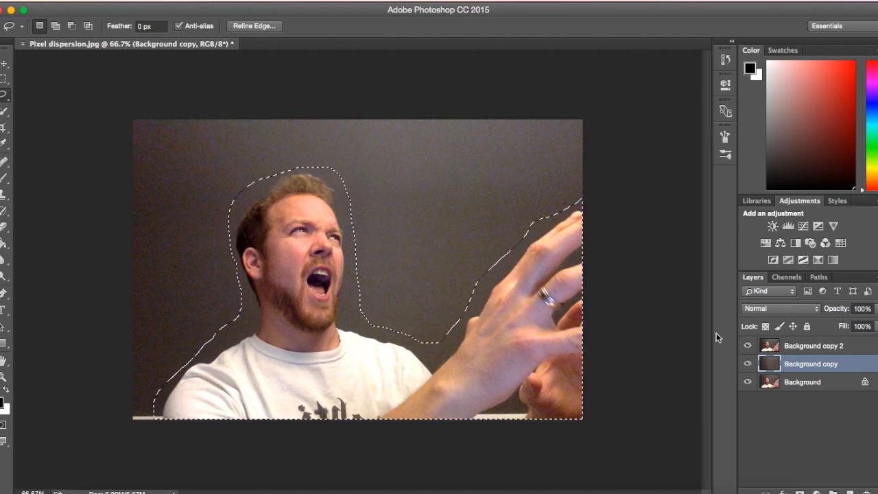
- Hide Background copy 2 to inspect the filled background, clear the selection, and show the layer again
{"action": "left_click", "coordinate": [747, 345]}
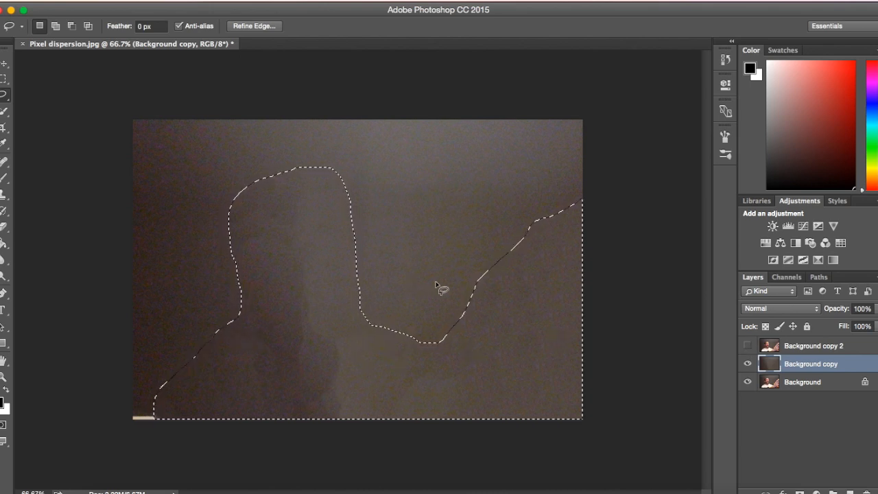
{"action": "left_click", "coordinate": [257, 0]}
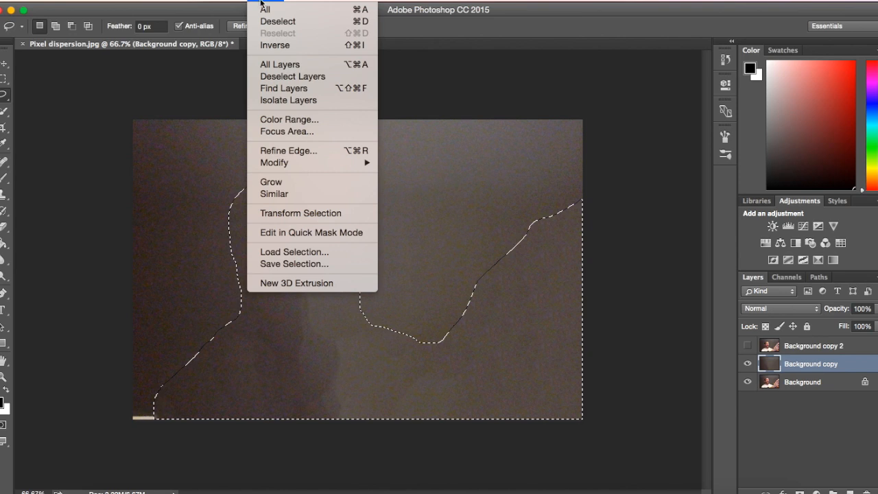
{"action": "left_click", "coordinate": [267, 21]}
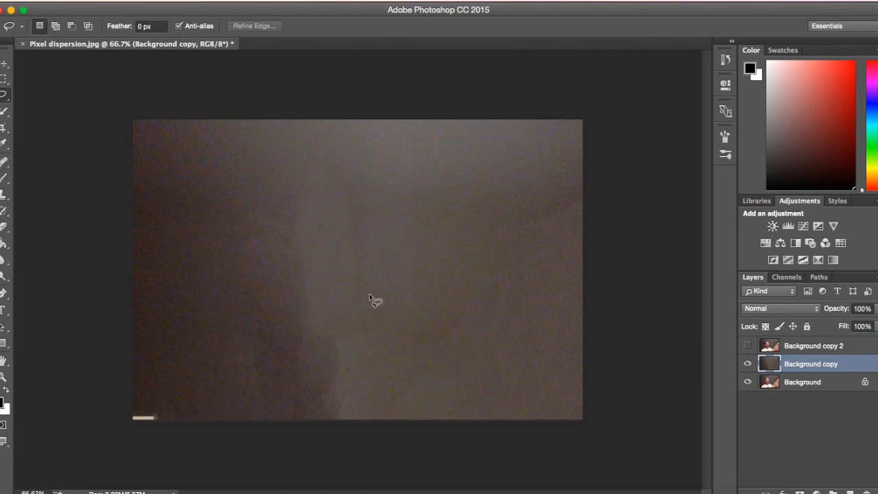
{"action": "left_click", "coordinate": [748, 346]}
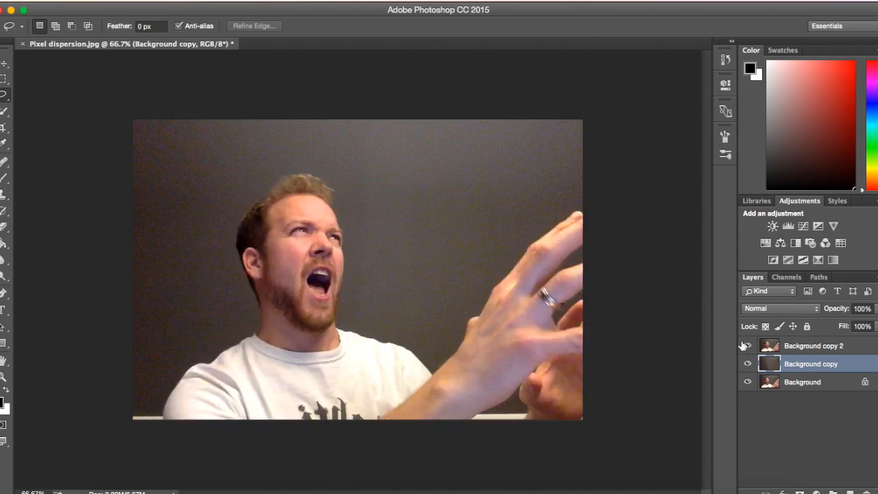
- On the Background copy 2 layer, select the man's head, body and hands with the Quick Selection tool in add mode
{"action": "left_click", "coordinate": [798, 351]}
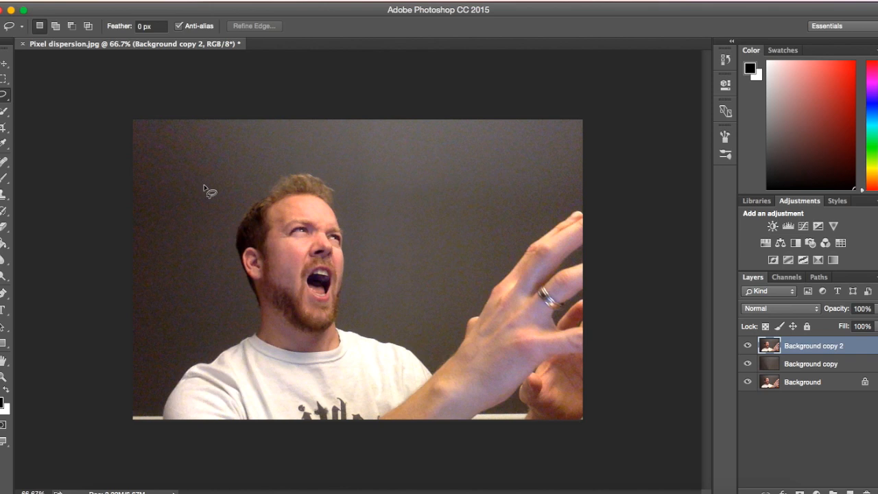
{"action": "left_click", "coordinate": [3, 114]}
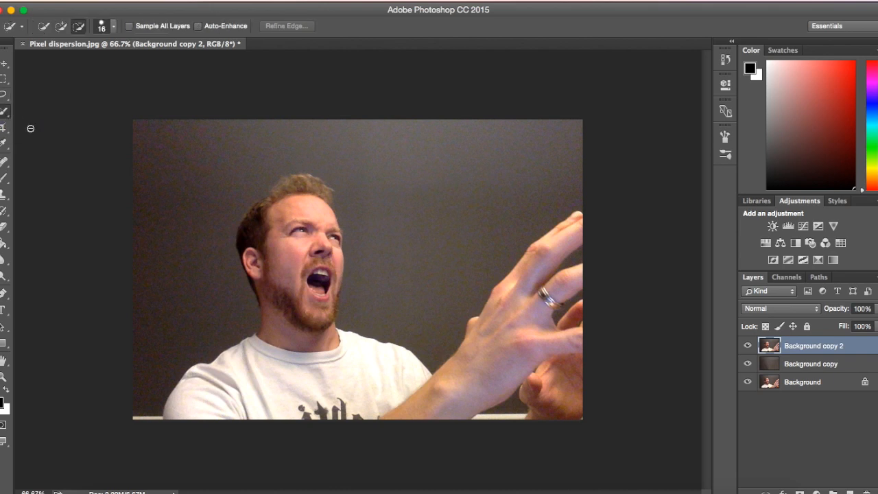
{"action": "left_click", "coordinate": [60, 29]}
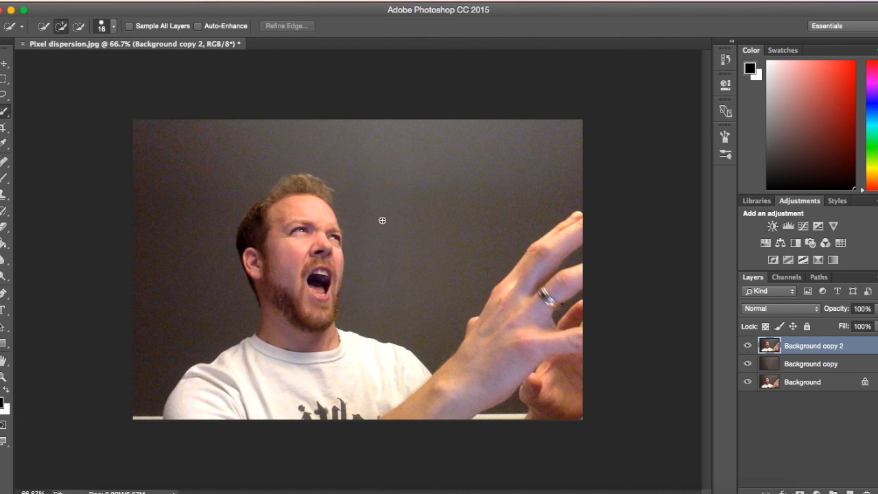
{"action": "mouse_move", "coordinate": [276, 261]}
{"action": "left_mouse_down"}
{"action": "mouse_move", "coordinate": [291, 260]}
{"action": "mouse_move", "coordinate": [283, 230]}
{"action": "mouse_move", "coordinate": [296, 190]}
{"action": "mouse_move", "coordinate": [275, 189]}
{"action": "mouse_move", "coordinate": [251, 220]}
{"action": "mouse_move", "coordinate": [264, 204]}
{"action": "left_mouse_up"}
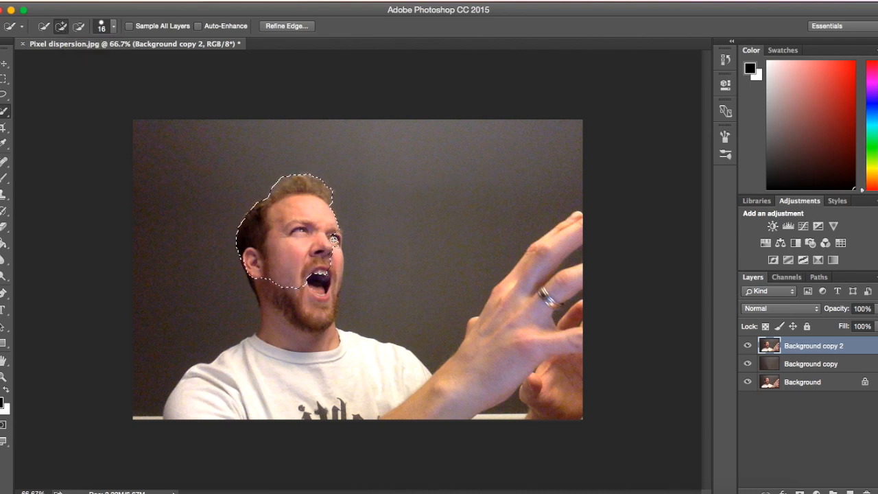
{"action": "mouse_move", "coordinate": [328, 310]}
{"action": "left_mouse_down"}
{"action": "mouse_move", "coordinate": [324, 323]}
{"action": "mouse_move", "coordinate": [215, 404]}
{"action": "mouse_move", "coordinate": [367, 386]}
{"action": "mouse_move", "coordinate": [420, 407]}
{"action": "mouse_move", "coordinate": [480, 363]}
{"action": "mouse_move", "coordinate": [561, 279]}
{"action": "left_mouse_up"}
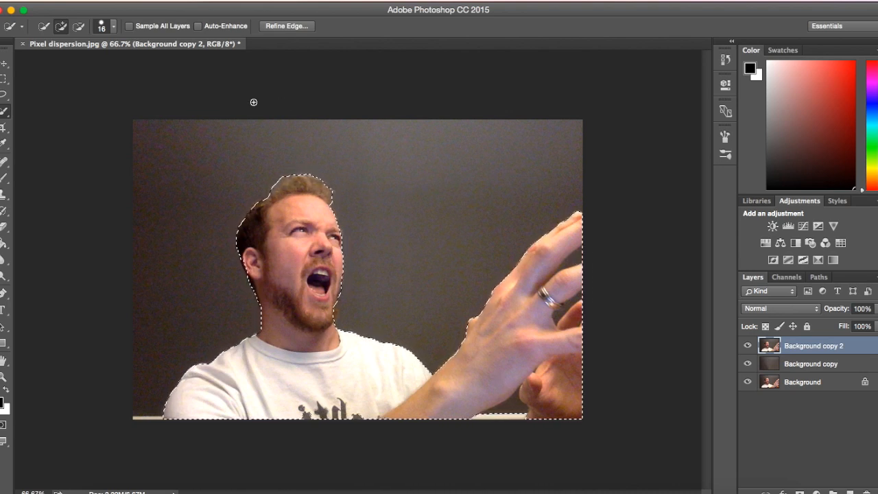
- Subtract the background gaps between the fingers and the strip between the forearm and the lower hand from the selection
{"action": "left_click", "coordinate": [77, 28]}
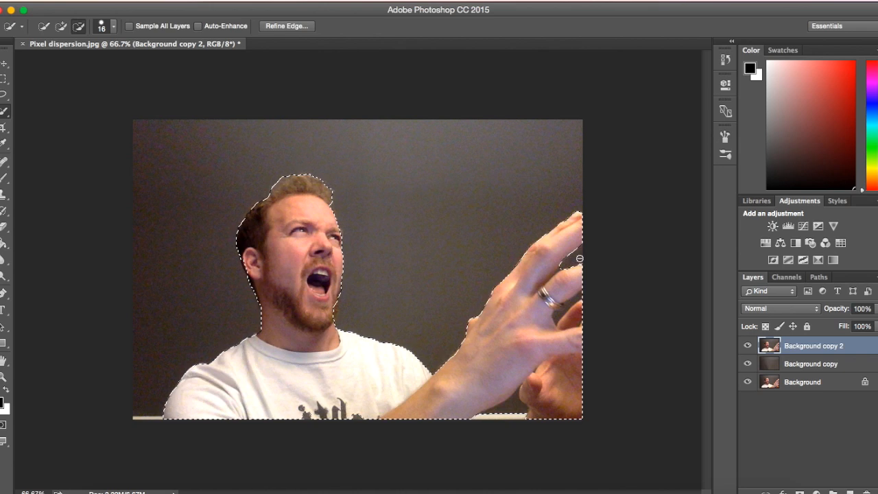
{"action": "left_click_drag", "start_coordinate": [568, 304], "coordinate": [559, 316]}
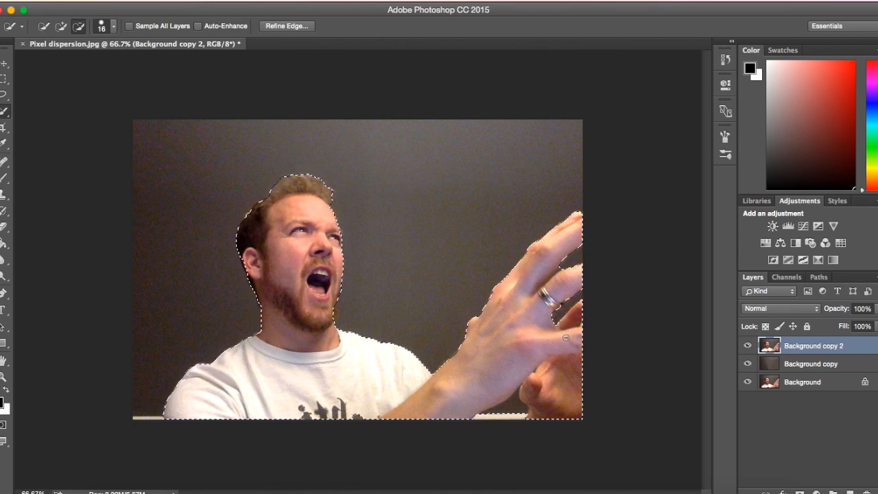
{"action": "left_click", "coordinate": [510, 411]}
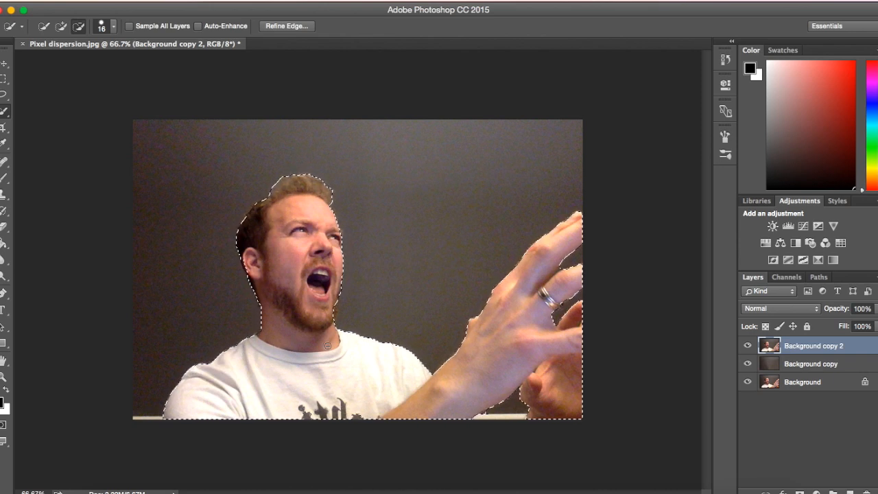
{"action": "left_click", "coordinate": [60, 26]}
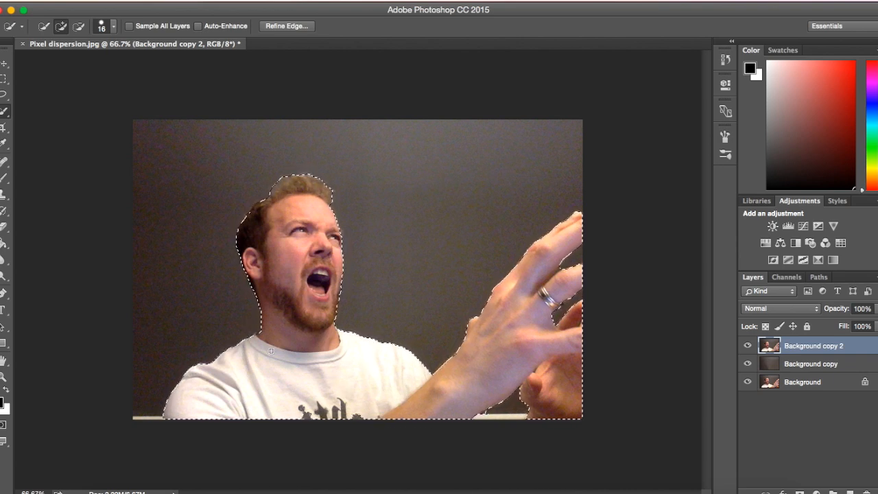
- Copy the selected man onto a new layer and hide the three background layers beneath it
{"action": "right_click", "coordinate": [288, 362]}
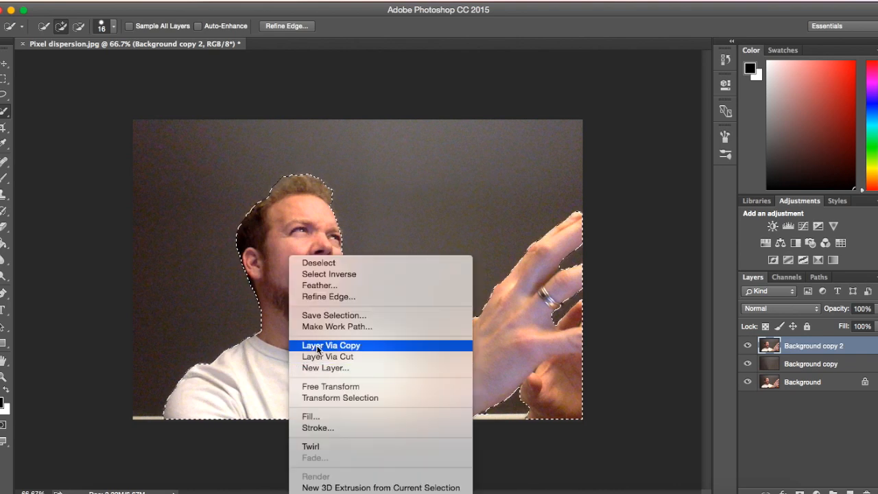
{"action": "left_click", "coordinate": [317, 347]}
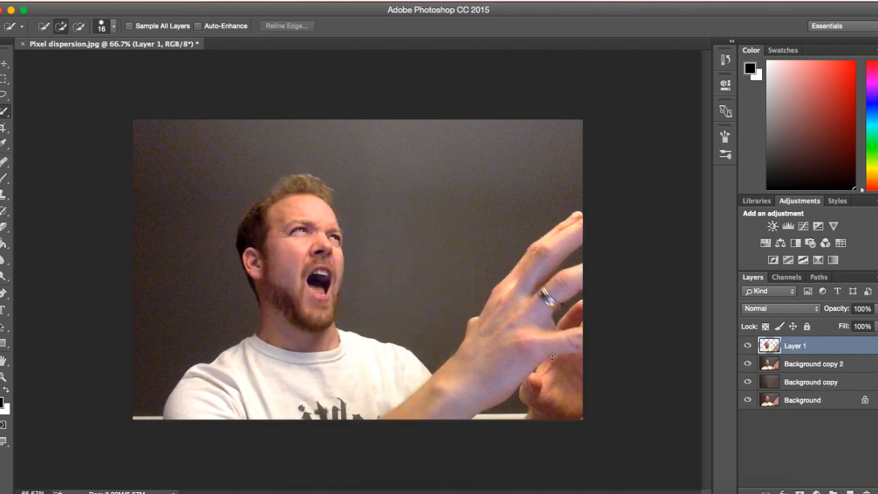
{"action": "left_click_drag", "start_coordinate": [748, 365], "coordinate": [750, 406]}
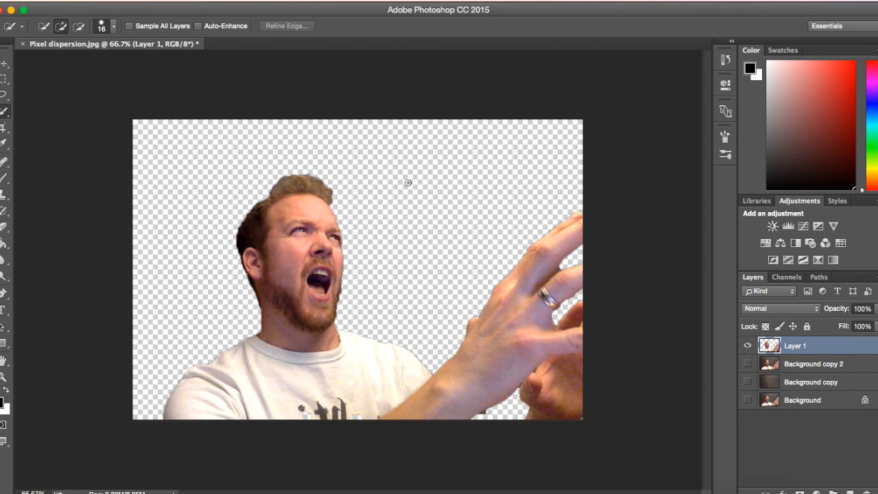
- Duplicate the cut-out Layer 1 within the same document, keeping the suggested name
{"action": "right_click", "coordinate": [801, 348]}
{"action": "left_click", "coordinate": [741, 389]}
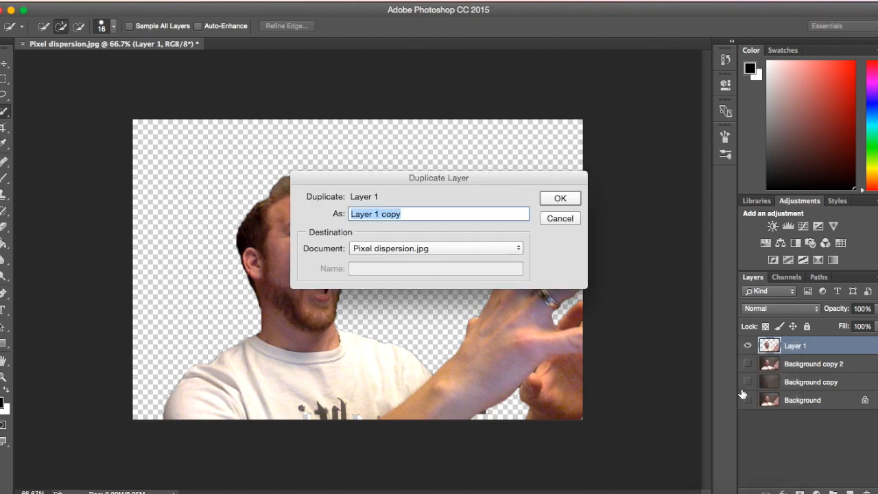
{"action": "left_click", "coordinate": [560, 198]}
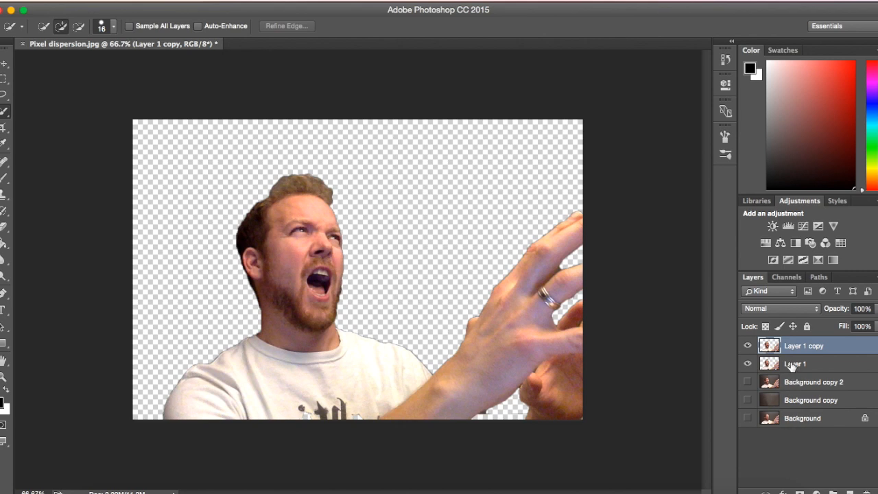
- Add a layer mask inverted to black to Layer 1 and a white layer mask to Layer 1 copy
{"action": "left_click", "coordinate": [789, 365]}
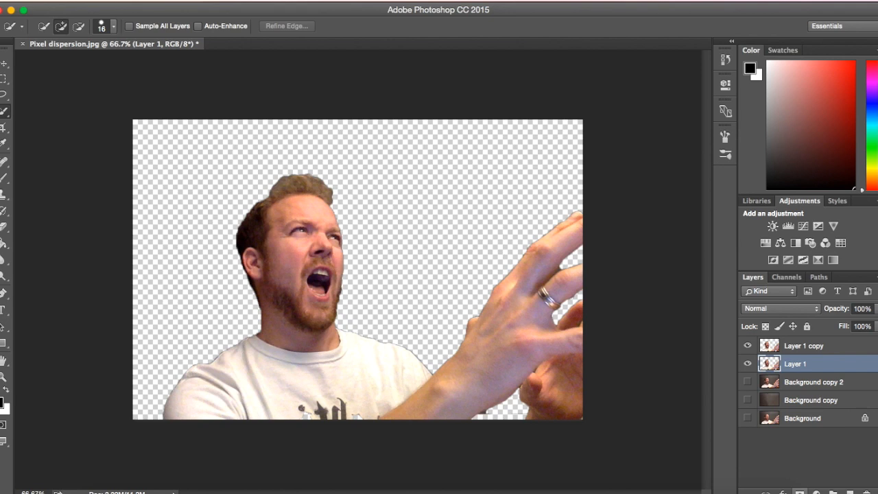
{"action": "left_click", "coordinate": [800, 492]}
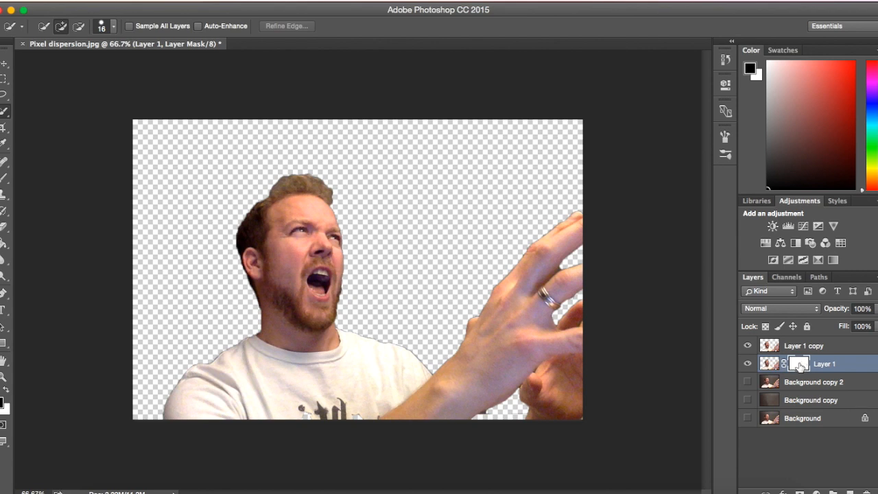
{"action": "key", "text": "super+i"}
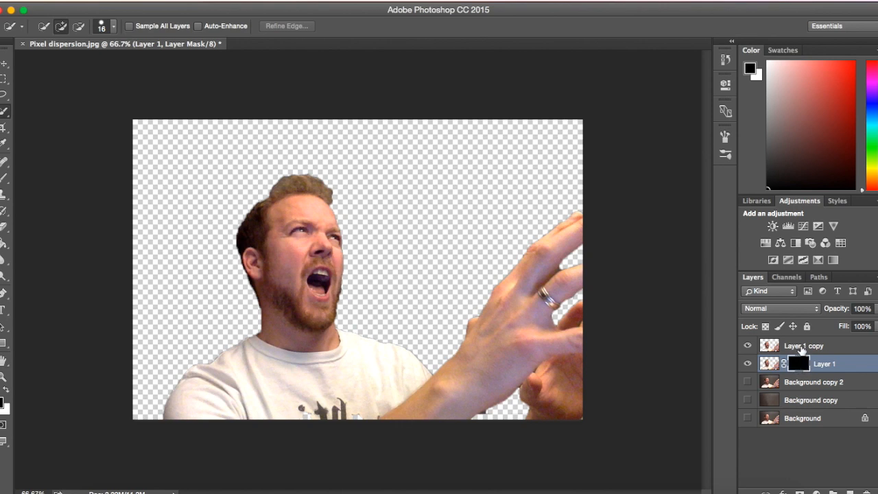
{"action": "left_click", "coordinate": [795, 344]}
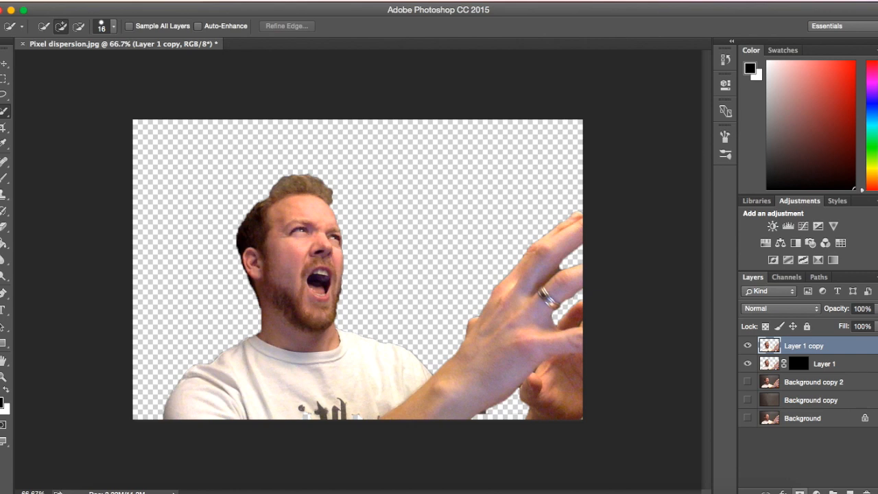
{"action": "left_click", "coordinate": [800, 492]}
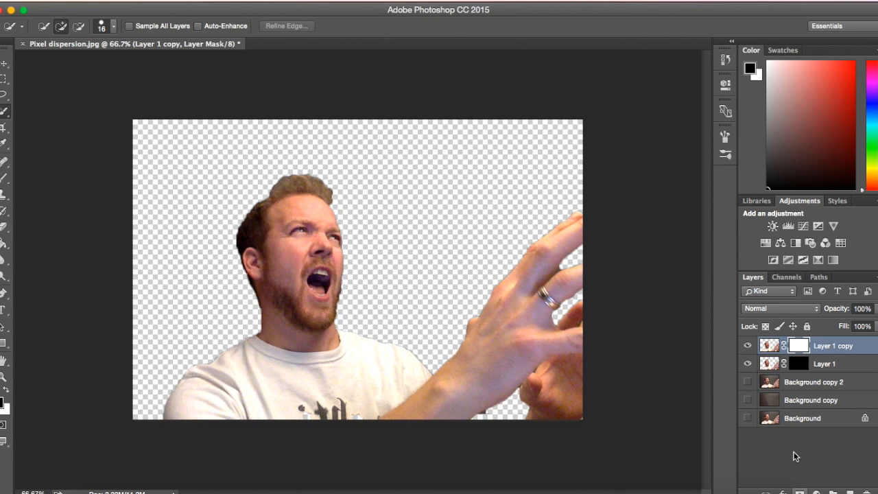
- Liquify Layer 1's image with a size 353 brush, pulling the face, shoulder and hands up and toward the right
{"action": "left_click", "coordinate": [800, 365]}
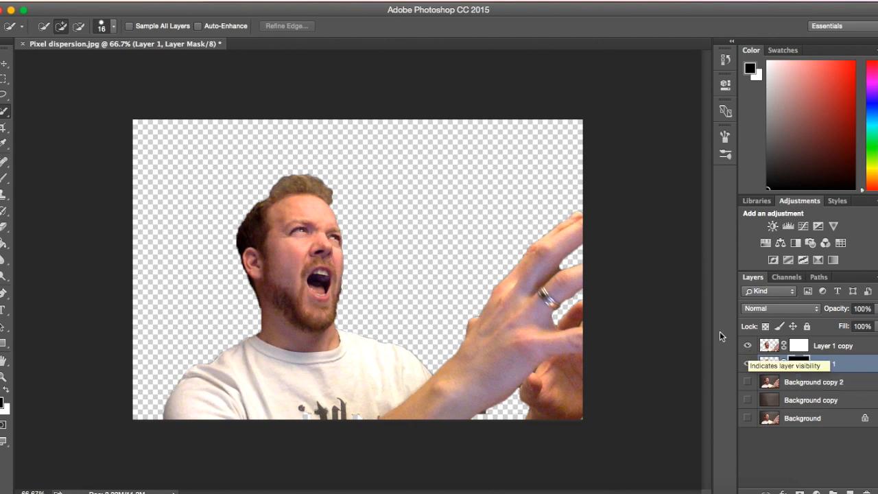
{"action": "left_click", "coordinate": [771, 365]}
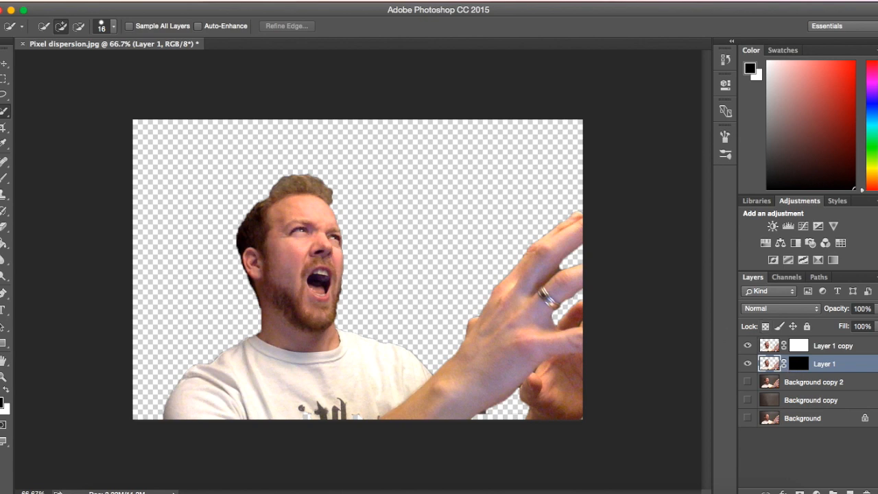
{"action": "left_click", "coordinate": [301, 0]}
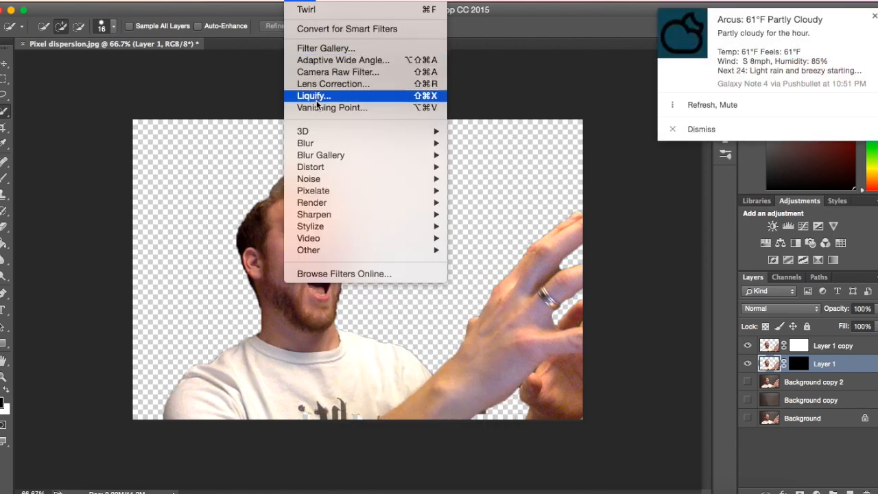
{"action": "left_click", "coordinate": [316, 96]}
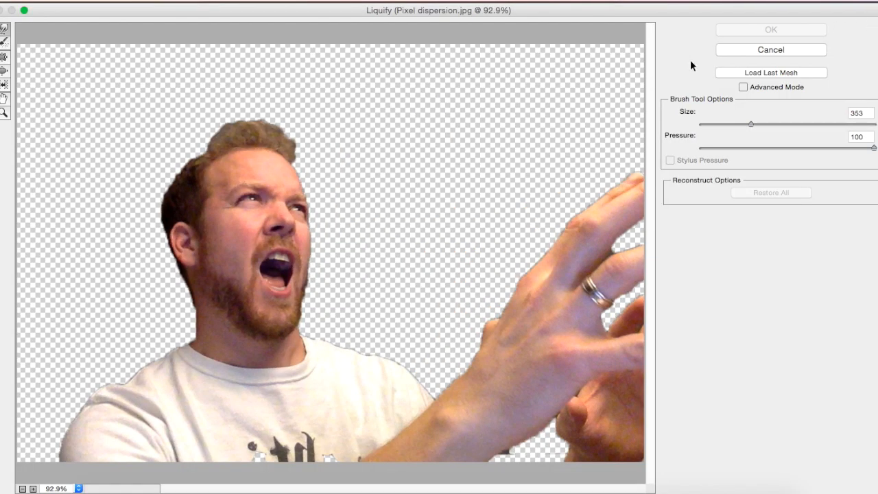
{"action": "mouse_move", "coordinate": [186, 222]}
{"action": "left_mouse_down"}
{"action": "mouse_move", "coordinate": [188, 191]}
{"action": "mouse_move", "coordinate": [284, 151]}
{"action": "mouse_move", "coordinate": [270, 227]}
{"action": "mouse_move", "coordinate": [300, 225]}
{"action": "mouse_move", "coordinate": [333, 210]}
{"action": "mouse_move", "coordinate": [327, 166]}
{"action": "mouse_move", "coordinate": [342, 158]}
{"action": "mouse_move", "coordinate": [306, 287]}
{"action": "mouse_move", "coordinate": [371, 277]}
{"action": "mouse_move", "coordinate": [291, 350]}
{"action": "mouse_move", "coordinate": [386, 334]}
{"action": "mouse_move", "coordinate": [400, 389]}
{"action": "mouse_move", "coordinate": [436, 329]}
{"action": "mouse_move", "coordinate": [484, 358]}
{"action": "mouse_move", "coordinate": [502, 323]}
{"action": "mouse_move", "coordinate": [567, 262]}
{"action": "mouse_move", "coordinate": [569, 197]}
{"action": "mouse_move", "coordinate": [614, 168]}
{"action": "mouse_move", "coordinate": [621, 89]}
{"action": "left_mouse_up"}
{"action": "mouse_move", "coordinate": [453, 331]}
{"action": "left_mouse_down"}
{"action": "mouse_move", "coordinate": [471, 297]}
{"action": "mouse_move", "coordinate": [432, 300]}
{"action": "mouse_move", "coordinate": [307, 362]}
{"action": "mouse_move", "coordinate": [263, 415]}
{"action": "mouse_move", "coordinate": [317, 380]}
{"action": "mouse_move", "coordinate": [243, 367]}
{"action": "mouse_move", "coordinate": [230, 334]}
{"action": "mouse_move", "coordinate": [262, 319]}
{"action": "mouse_move", "coordinate": [306, 269]}
{"action": "mouse_move", "coordinate": [339, 248]}
{"action": "mouse_move", "coordinate": [390, 259]}
{"action": "mouse_move", "coordinate": [421, 245]}
{"action": "mouse_move", "coordinate": [406, 176]}
{"action": "mouse_move", "coordinate": [440, 174]}
{"action": "mouse_move", "coordinate": [408, 168]}
{"action": "mouse_move", "coordinate": [424, 143]}
{"action": "left_mouse_up"}
{"action": "mouse_move", "coordinate": [359, 137]}
{"action": "left_mouse_down"}
{"action": "mouse_move", "coordinate": [385, 101]}
{"action": "mouse_move", "coordinate": [350, 96]}
{"action": "mouse_move", "coordinate": [373, 103]}
{"action": "left_mouse_up"}
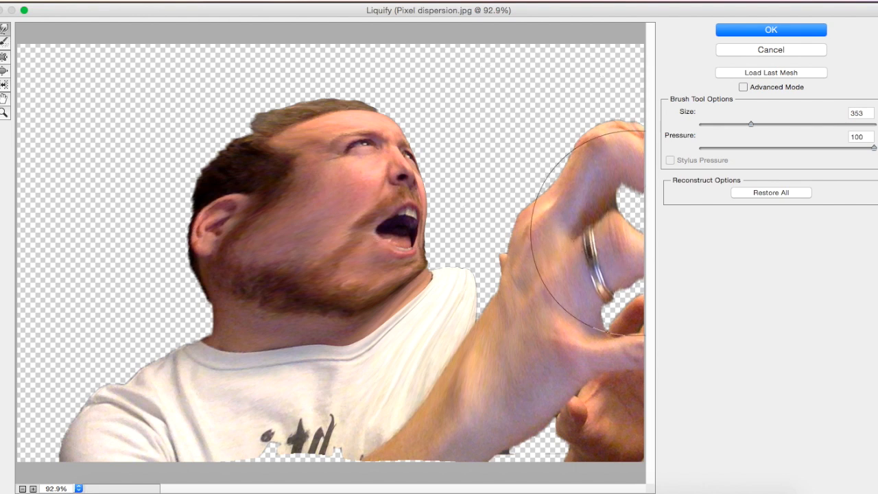
{"action": "mouse_move", "coordinate": [628, 348]}
{"action": "left_mouse_down"}
{"action": "mouse_move", "coordinate": [629, 358]}
{"action": "mouse_move", "coordinate": [628, 333]}
{"action": "mouse_move", "coordinate": [588, 271]}
{"action": "left_mouse_up"}
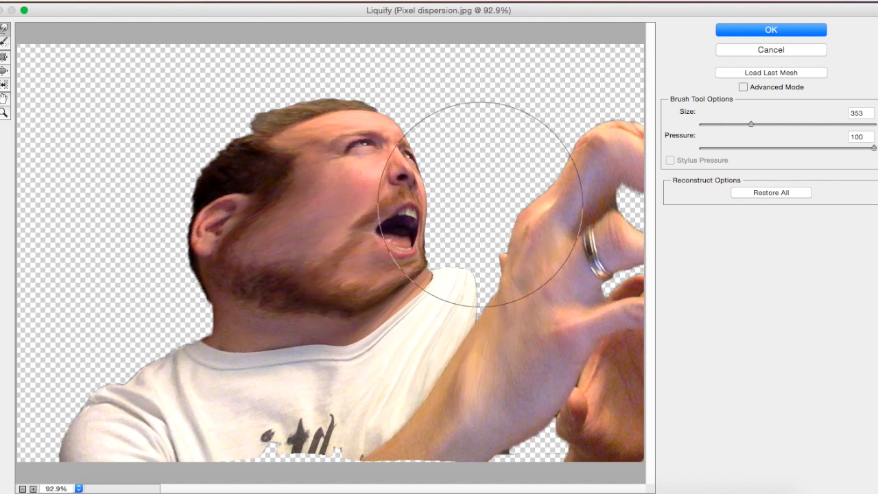
{"action": "left_click", "coordinate": [753, 31]}
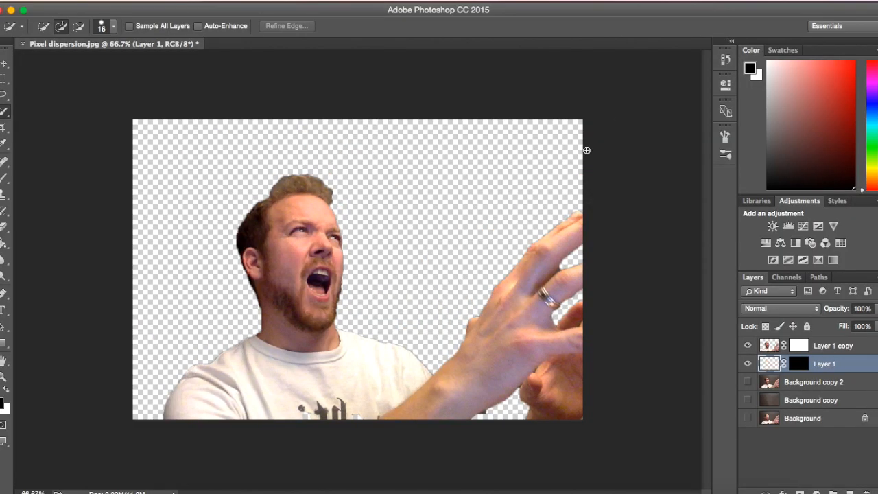
- Check Layer 1 with Layer 1 copy temporarily hidden, and show the Background copy layer beneath the cut-outs
{"action": "left_click", "coordinate": [749, 347]}
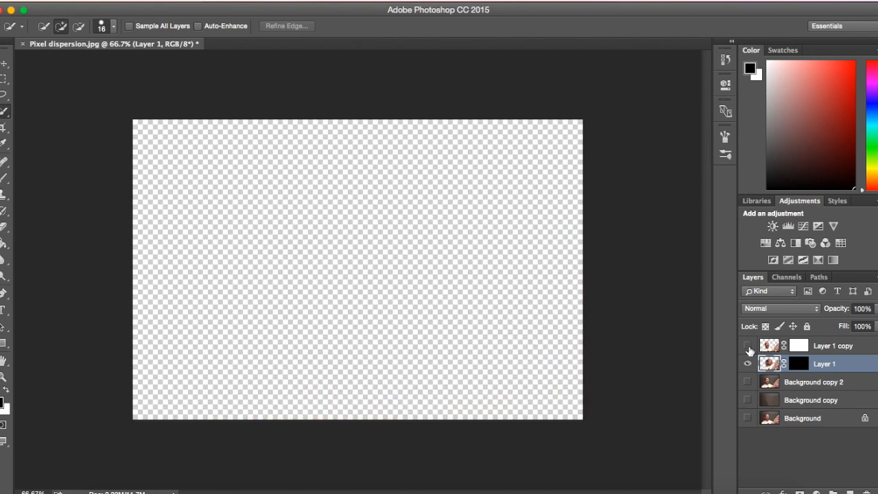
{"action": "left_click_drag", "start_coordinate": [747, 362], "coordinate": [747, 346]}
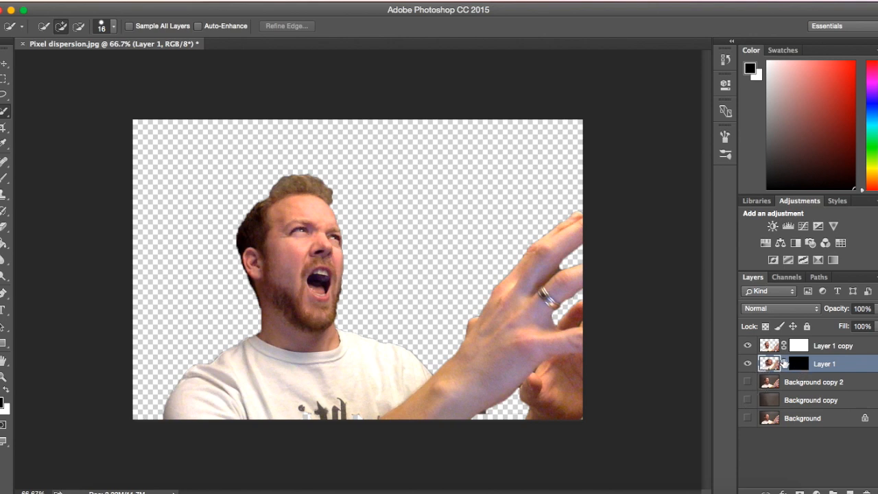
{"action": "left_click", "coordinate": [748, 400]}
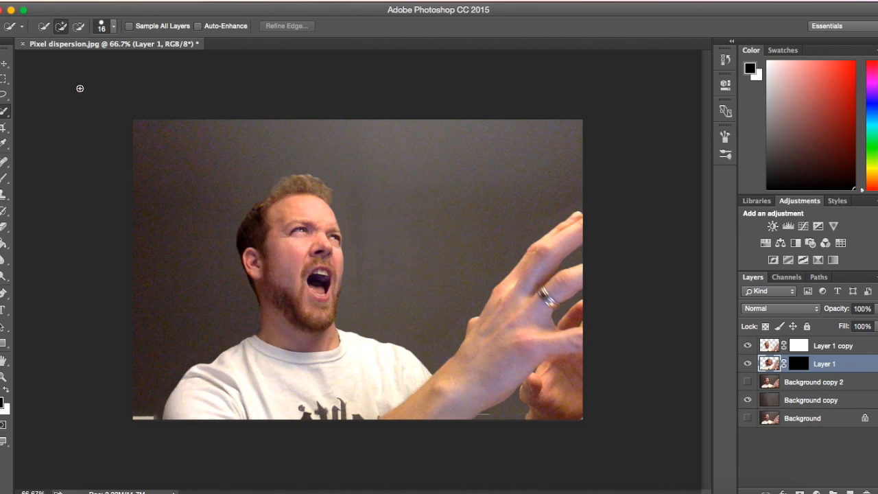
- Target Layer 1's mask and set up the Brush tool with the Spatter brush at 174 px
{"action": "left_click", "coordinate": [803, 363]}
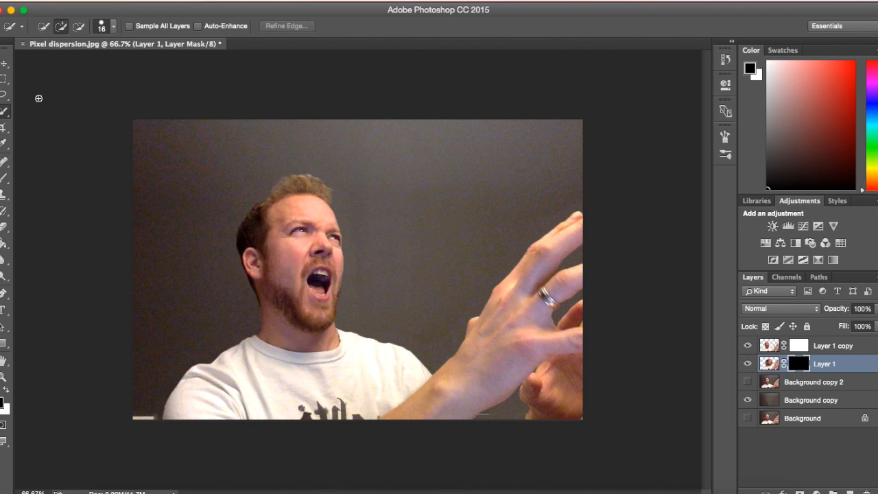
{"action": "left_click", "coordinate": [5, 177]}
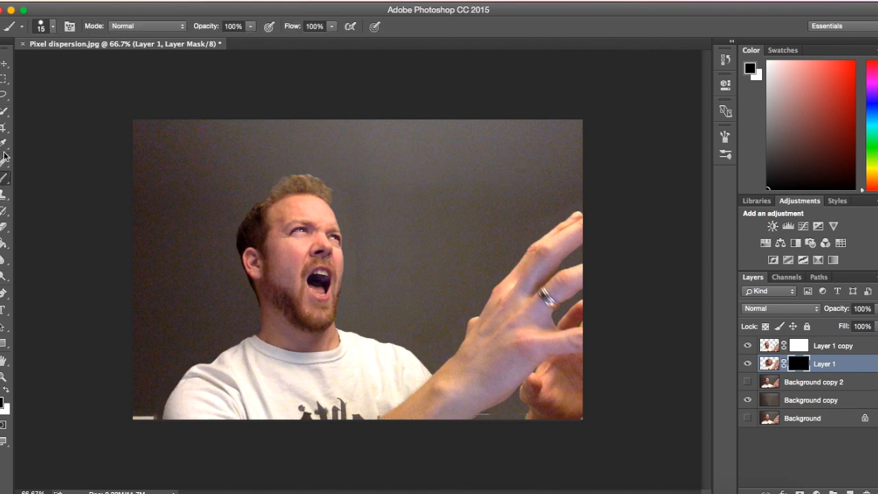
{"action": "left_click", "coordinate": [70, 26]}
{"action": "left_click", "coordinate": [522, 144]}
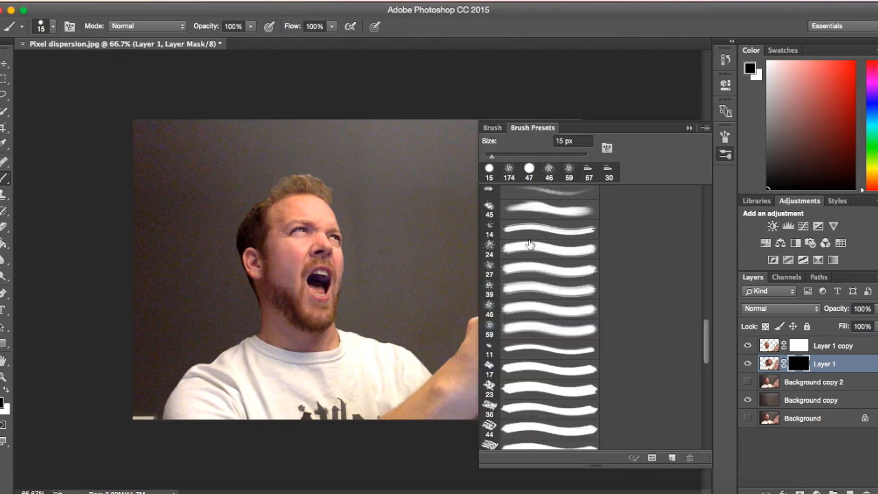
{"action": "left_click", "coordinate": [510, 177]}
{"action": "scroll", "coordinate": [533, 366], "scroll_direction": "down", "scroll_amount": 5}
{"action": "scroll", "coordinate": [533, 366], "scroll_direction": "down", "scroll_amount": 8}
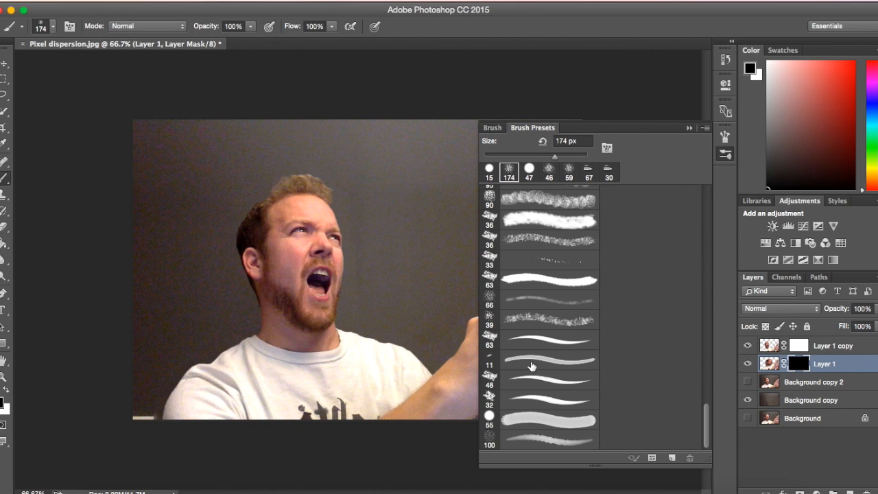
{"action": "scroll", "coordinate": [533, 366], "scroll_direction": "up", "scroll_amount": 8}
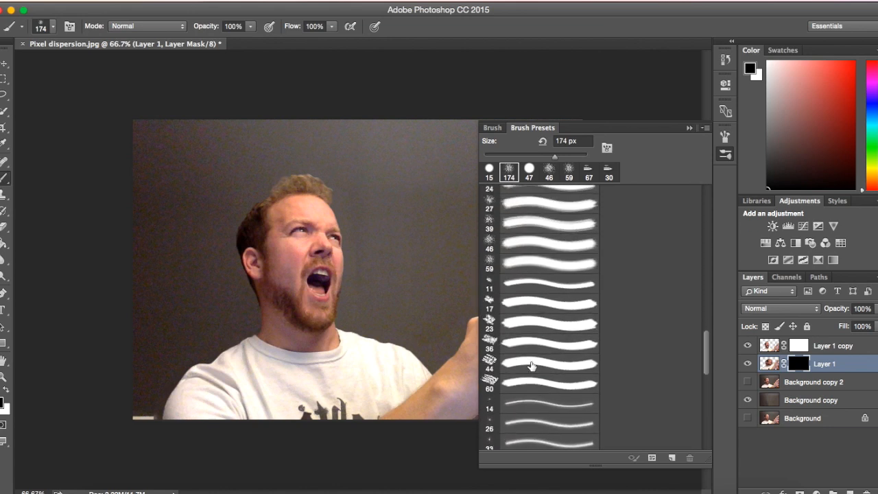
{"action": "scroll", "coordinate": [533, 366], "scroll_direction": "up", "scroll_amount": 4}
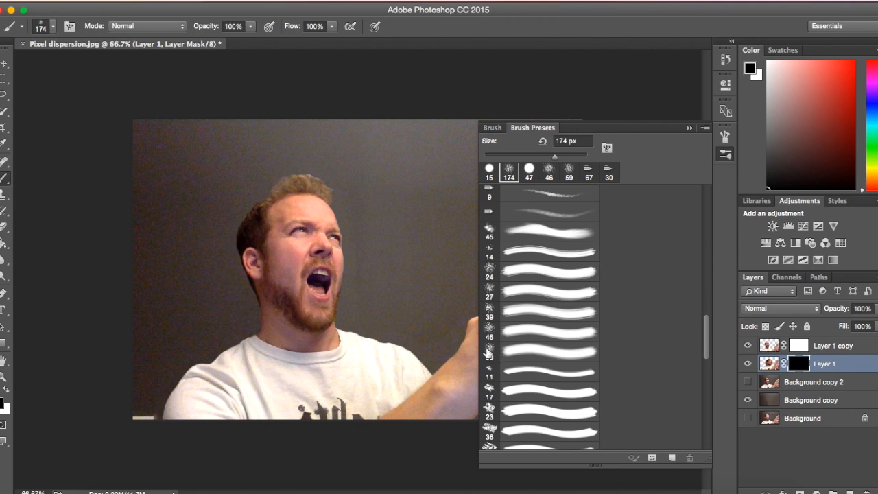
{"action": "left_click", "coordinate": [488, 353]}
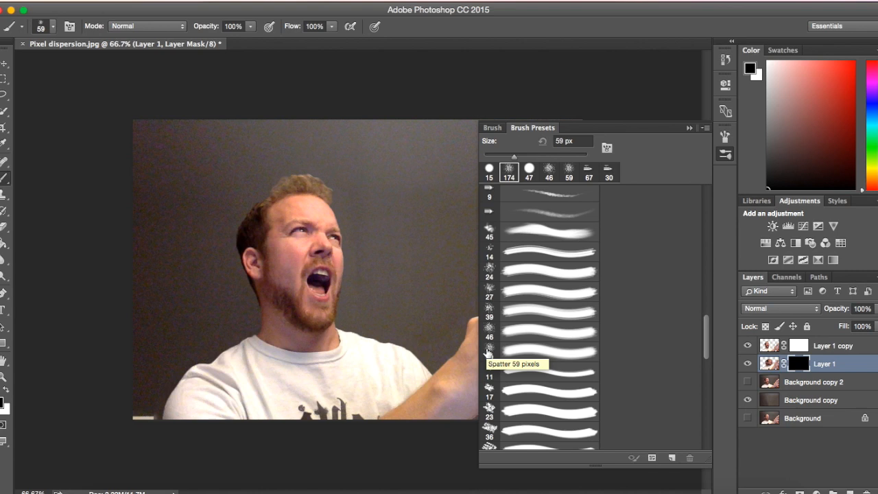
{"action": "left_click", "coordinate": [488, 353]}
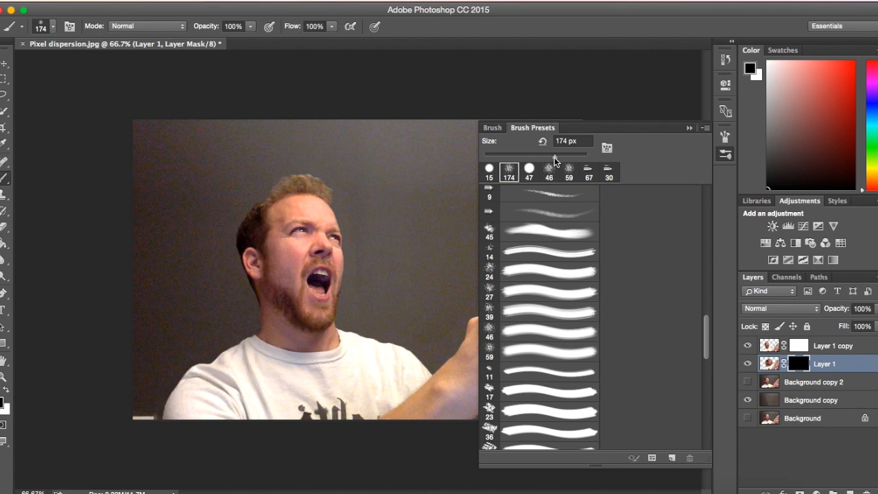
{"action": "left_click", "coordinate": [690, 129]}
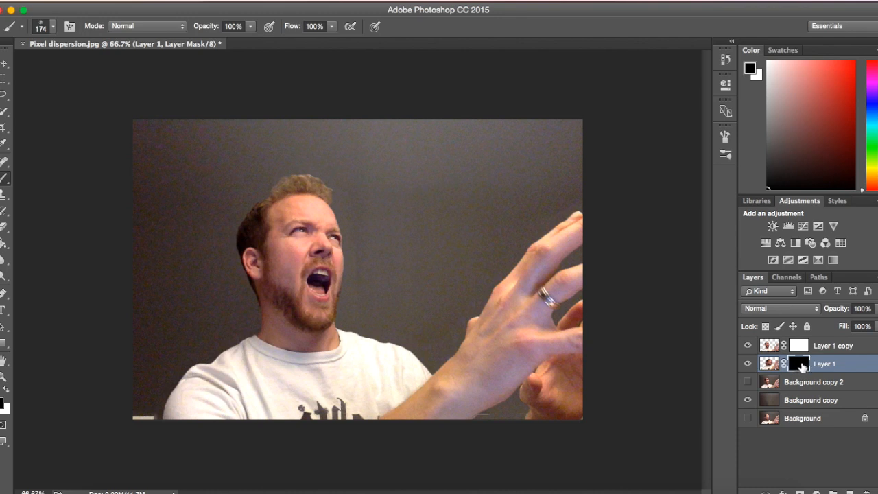
- Paint white spatter on Layer 1's mask to reveal the stretched face, shirt and hand beside the man
{"action": "left_click", "coordinate": [6, 392]}
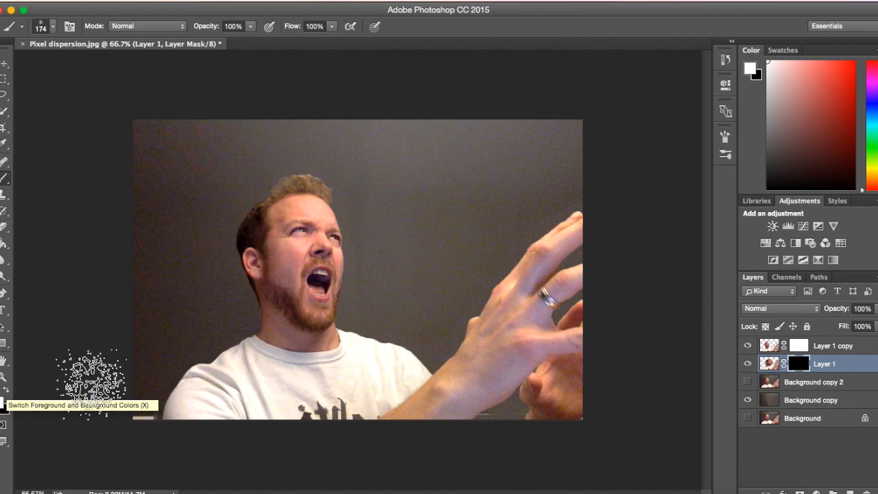
{"action": "mouse_move", "coordinate": [362, 313]}
{"action": "left_mouse_down"}
{"action": "mouse_move", "coordinate": [447, 350]}
{"action": "mouse_move", "coordinate": [413, 337]}
{"action": "mouse_move", "coordinate": [444, 363]}
{"action": "mouse_move", "coordinate": [475, 367]}
{"action": "mouse_move", "coordinate": [471, 345]}
{"action": "mouse_move", "coordinate": [454, 347]}
{"action": "mouse_move", "coordinate": [478, 294]}
{"action": "mouse_move", "coordinate": [553, 199]}
{"action": "left_mouse_up"}
{"action": "mouse_move", "coordinate": [357, 253]}
{"action": "left_mouse_down"}
{"action": "mouse_move", "coordinate": [349, 295]}
{"action": "mouse_move", "coordinate": [360, 271]}
{"action": "mouse_move", "coordinate": [335, 196]}
{"action": "mouse_move", "coordinate": [326, 192]}
{"action": "mouse_move", "coordinate": [374, 264]}
{"action": "mouse_move", "coordinate": [360, 291]}
{"action": "mouse_move", "coordinate": [374, 343]}
{"action": "mouse_move", "coordinate": [404, 268]}
{"action": "mouse_move", "coordinate": [483, 240]}
{"action": "mouse_move", "coordinate": [398, 209]}
{"action": "mouse_move", "coordinate": [528, 250]}
{"action": "mouse_move", "coordinate": [477, 288]}
{"action": "mouse_move", "coordinate": [463, 281]}
{"action": "mouse_move", "coordinate": [466, 187]}
{"action": "mouse_move", "coordinate": [473, 248]}
{"action": "mouse_move", "coordinate": [363, 140]}
{"action": "mouse_move", "coordinate": [411, 213]}
{"action": "mouse_move", "coordinate": [378, 171]}
{"action": "mouse_move", "coordinate": [438, 177]}
{"action": "mouse_move", "coordinate": [444, 235]}
{"action": "mouse_move", "coordinate": [384, 298]}
{"action": "mouse_move", "coordinate": [373, 350]}
{"action": "mouse_move", "coordinate": [428, 244]}
{"action": "mouse_move", "coordinate": [298, 350]}
{"action": "mouse_move", "coordinate": [326, 384]}
{"action": "mouse_move", "coordinate": [378, 380]}
{"action": "left_mouse_up"}
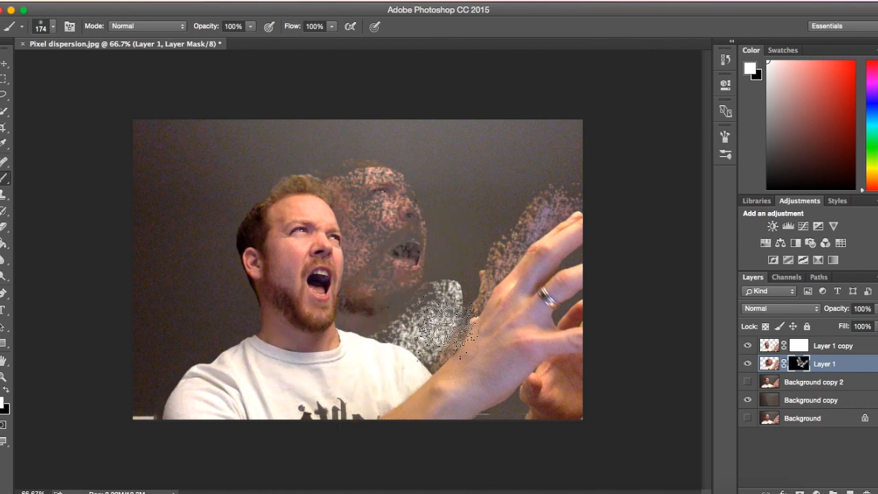
{"action": "left_click", "coordinate": [572, 182]}
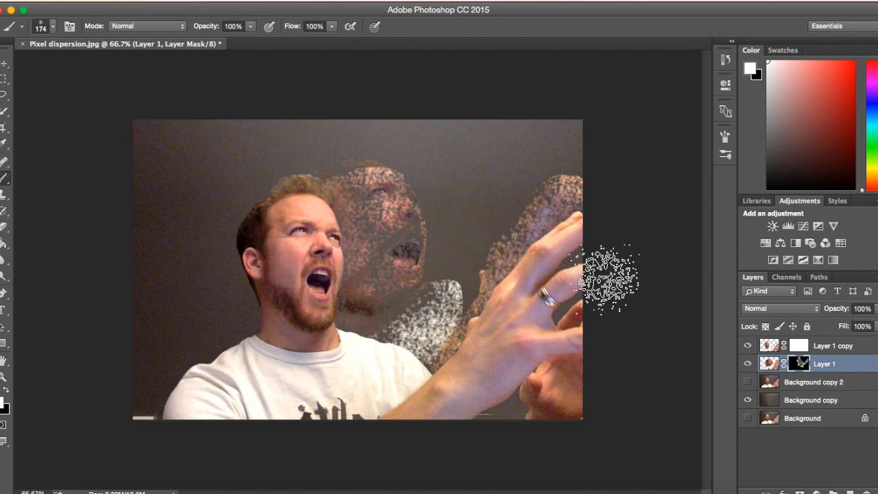
- Paint black spatter on Layer 1 copy's mask over the front of the face, the shirt, the forearm and the upper fingers
{"action": "left_click", "coordinate": [800, 347]}
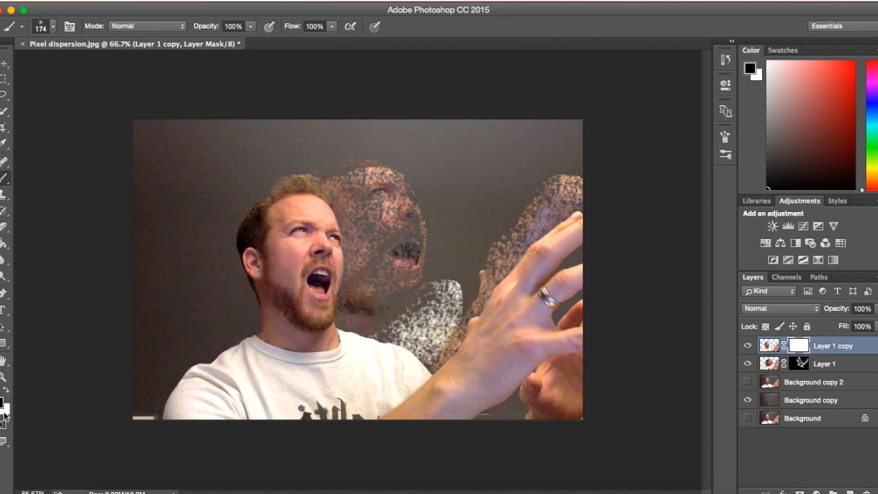
{"action": "mouse_move", "coordinate": [352, 210]}
{"action": "left_mouse_down"}
{"action": "mouse_move", "coordinate": [320, 212]}
{"action": "mouse_move", "coordinate": [338, 233]}
{"action": "mouse_move", "coordinate": [334, 295]}
{"action": "mouse_move", "coordinate": [315, 275]}
{"action": "mouse_move", "coordinate": [337, 290]}
{"action": "mouse_move", "coordinate": [337, 316]}
{"action": "mouse_move", "coordinate": [398, 367]}
{"action": "left_mouse_up"}
{"action": "mouse_move", "coordinate": [501, 332]}
{"action": "left_mouse_down"}
{"action": "mouse_move", "coordinate": [446, 347]}
{"action": "mouse_move", "coordinate": [505, 314]}
{"action": "mouse_move", "coordinate": [491, 323]}
{"action": "mouse_move", "coordinate": [525, 258]}
{"action": "mouse_move", "coordinate": [568, 221]}
{"action": "left_mouse_up"}
{"action": "mouse_move", "coordinate": [419, 209]}
{"action": "left_mouse_down"}
{"action": "mouse_move", "coordinate": [326, 200]}
{"action": "mouse_move", "coordinate": [286, 185]}
{"action": "mouse_move", "coordinate": [291, 267]}
{"action": "mouse_move", "coordinate": [337, 324]}
{"action": "mouse_move", "coordinate": [343, 240]}
{"action": "mouse_move", "coordinate": [319, 227]}
{"action": "mouse_move", "coordinate": [289, 244]}
{"action": "mouse_move", "coordinate": [330, 320]}
{"action": "mouse_move", "coordinate": [296, 281]}
{"action": "mouse_move", "coordinate": [306, 303]}
{"action": "mouse_move", "coordinate": [298, 168]}
{"action": "mouse_move", "coordinate": [284, 222]}
{"action": "mouse_move", "coordinate": [317, 303]}
{"action": "mouse_move", "coordinate": [266, 199]}
{"action": "mouse_move", "coordinate": [347, 281]}
{"action": "mouse_move", "coordinate": [334, 316]}
{"action": "mouse_move", "coordinate": [367, 414]}
{"action": "mouse_move", "coordinate": [353, 378]}
{"action": "mouse_move", "coordinate": [361, 282]}
{"action": "mouse_move", "coordinate": [369, 325]}
{"action": "mouse_move", "coordinate": [337, 391]}
{"action": "mouse_move", "coordinate": [423, 367]}
{"action": "mouse_move", "coordinate": [450, 374]}
{"action": "mouse_move", "coordinate": [522, 333]}
{"action": "mouse_move", "coordinate": [495, 278]}
{"action": "mouse_move", "coordinate": [575, 275]}
{"action": "left_mouse_up"}
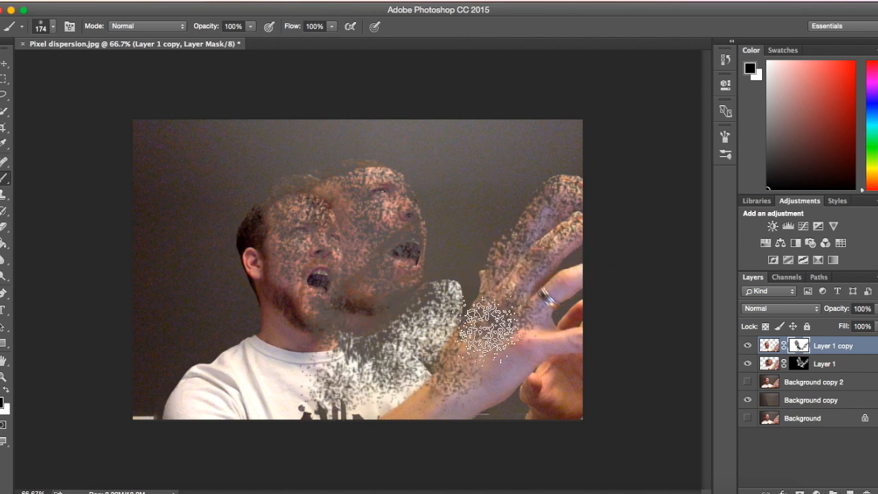
{"action": "mouse_move", "coordinate": [341, 196]}
{"action": "left_mouse_down"}
{"action": "mouse_move", "coordinate": [353, 275]}
{"action": "mouse_move", "coordinate": [378, 347]}
{"action": "mouse_move", "coordinate": [375, 282]}
{"action": "mouse_move", "coordinate": [477, 249]}
{"action": "mouse_move", "coordinate": [356, 198]}
{"action": "mouse_move", "coordinate": [426, 166]}
{"action": "mouse_move", "coordinate": [397, 281]}
{"action": "mouse_move", "coordinate": [455, 229]}
{"action": "mouse_move", "coordinate": [484, 266]}
{"action": "mouse_move", "coordinate": [553, 295]}
{"action": "mouse_move", "coordinate": [495, 278]}
{"action": "mouse_move", "coordinate": [539, 281]}
{"action": "mouse_move", "coordinate": [481, 294]}
{"action": "mouse_move", "coordinate": [560, 288]}
{"action": "mouse_move", "coordinate": [559, 216]}
{"action": "mouse_move", "coordinate": [499, 226]}
{"action": "mouse_move", "coordinate": [416, 209]}
{"action": "mouse_move", "coordinate": [434, 185]}
{"action": "mouse_move", "coordinate": [564, 195]}
{"action": "left_mouse_up"}
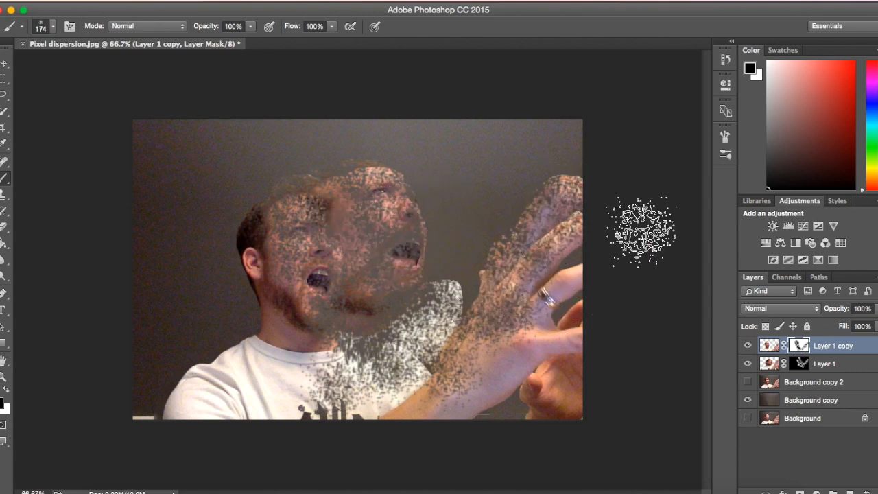
- Thin out the stretched face by painting black spatter on Layer 1's mask
{"action": "left_click", "coordinate": [802, 365]}
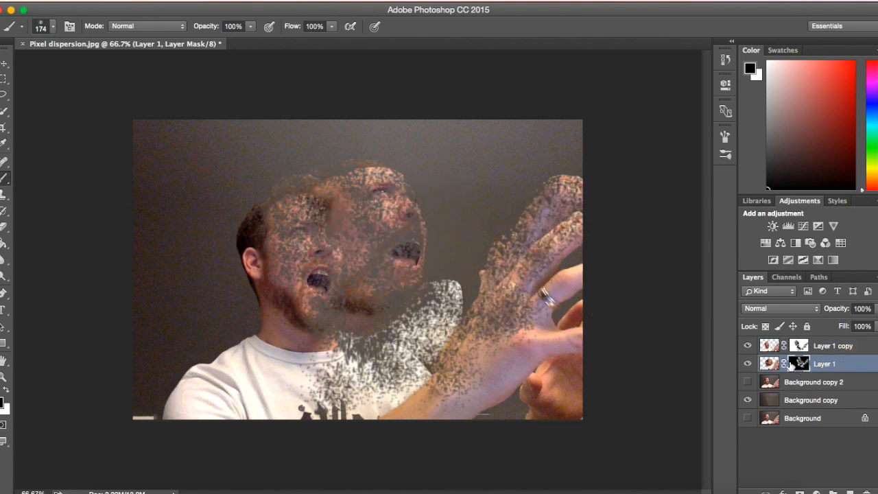
{"action": "mouse_move", "coordinate": [382, 176]}
{"action": "left_mouse_down"}
{"action": "mouse_move", "coordinate": [415, 339]}
{"action": "mouse_move", "coordinate": [405, 354]}
{"action": "mouse_move", "coordinate": [360, 186]}
{"action": "mouse_move", "coordinate": [343, 186]}
{"action": "mouse_move", "coordinate": [334, 188]}
{"action": "mouse_move", "coordinate": [374, 310]}
{"action": "mouse_move", "coordinate": [401, 340]}
{"action": "mouse_move", "coordinate": [374, 271]}
{"action": "mouse_move", "coordinate": [364, 268]}
{"action": "mouse_move", "coordinate": [367, 337]}
{"action": "mouse_move", "coordinate": [364, 296]}
{"action": "mouse_move", "coordinate": [468, 395]}
{"action": "mouse_move", "coordinate": [569, 332]}
{"action": "mouse_move", "coordinate": [537, 258]}
{"action": "mouse_move", "coordinate": [526, 302]}
{"action": "mouse_move", "coordinate": [558, 442]}
{"action": "mouse_move", "coordinate": [534, 286]}
{"action": "left_mouse_up"}
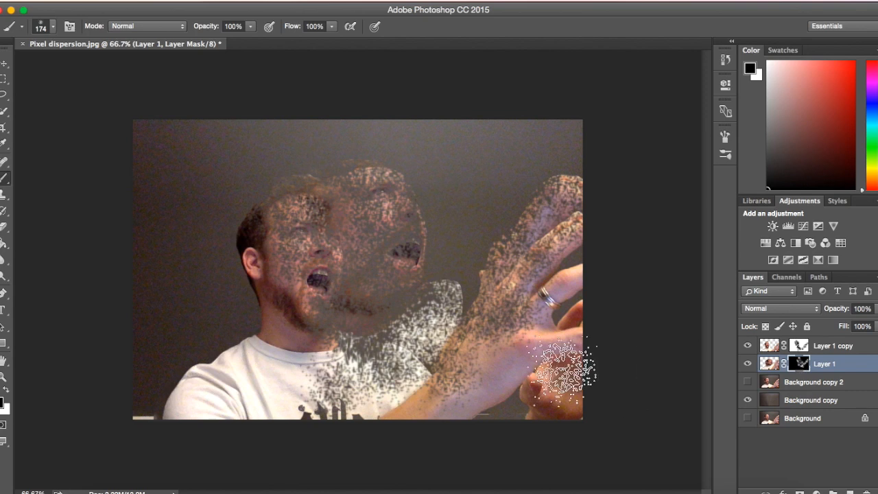
- Target Layer 1 copy's mask with black as the foreground color for the Spatter brush
{"action": "key", "text": "x"}
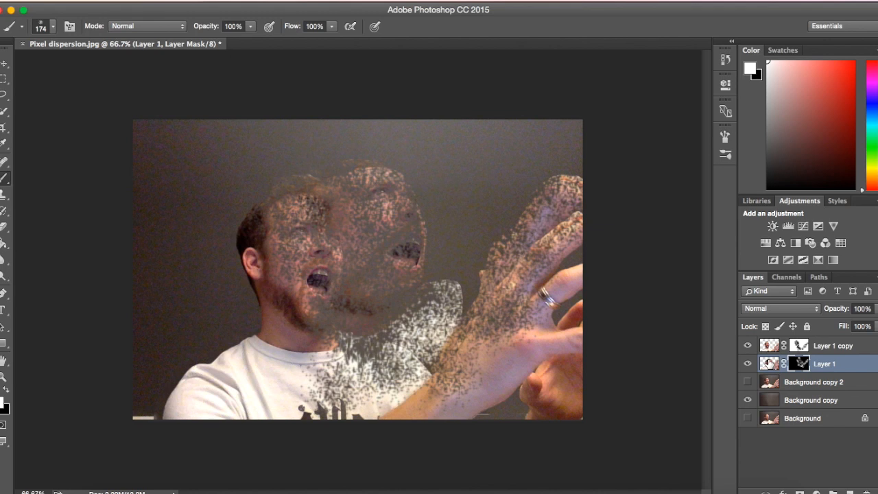
{"action": "left_click", "coordinate": [796, 350]}
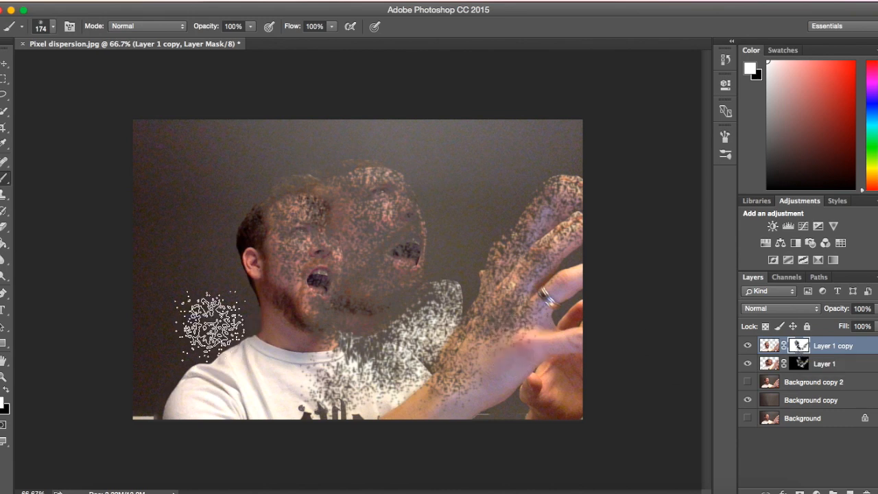
{"action": "key", "text": "x"}
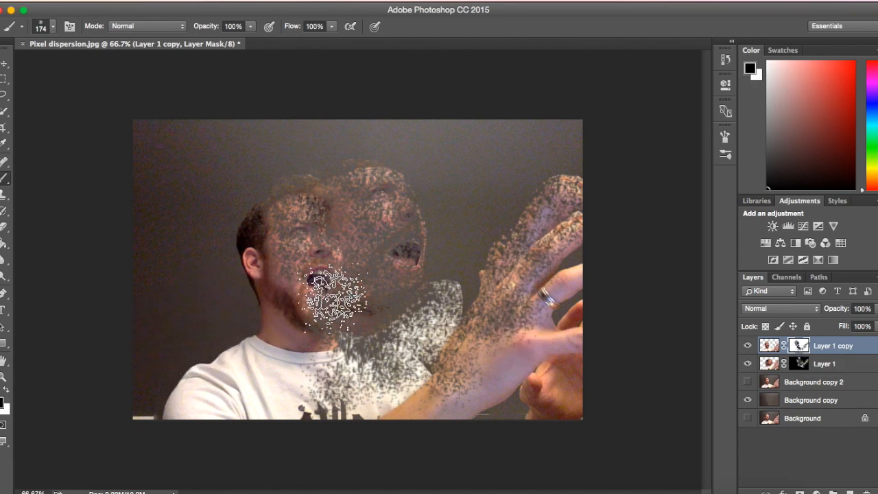
{"action": "mouse_move", "coordinate": [358, 294]}
{"action": "left_mouse_down"}
{"action": "mouse_move", "coordinate": [327, 219]}
{"action": "mouse_move", "coordinate": [361, 262]}
{"action": "mouse_move", "coordinate": [312, 200]}
{"action": "mouse_move", "coordinate": [332, 258]}
{"action": "mouse_move", "coordinate": [335, 220]}
{"action": "mouse_move", "coordinate": [342, 272]}
{"action": "mouse_move", "coordinate": [301, 200]}
{"action": "mouse_move", "coordinate": [337, 268]}
{"action": "mouse_move", "coordinate": [363, 270]}
{"action": "left_mouse_up"}
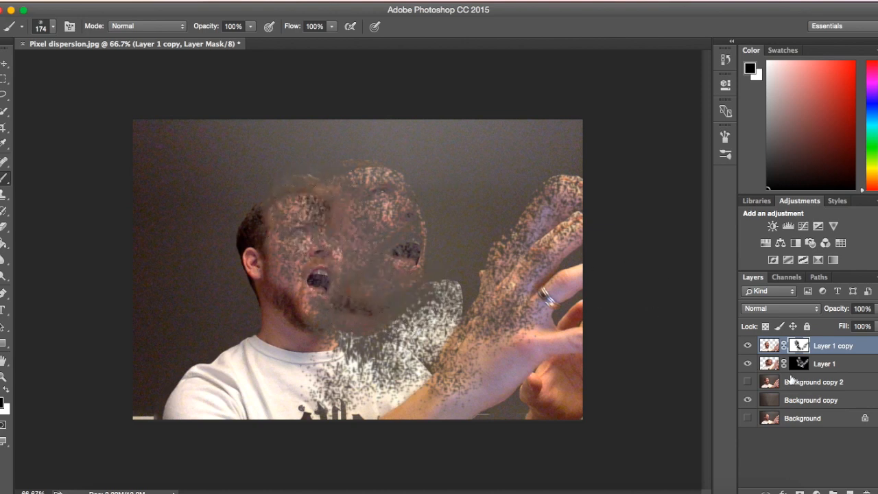
{"action": "left_click", "coordinate": [747, 401]}
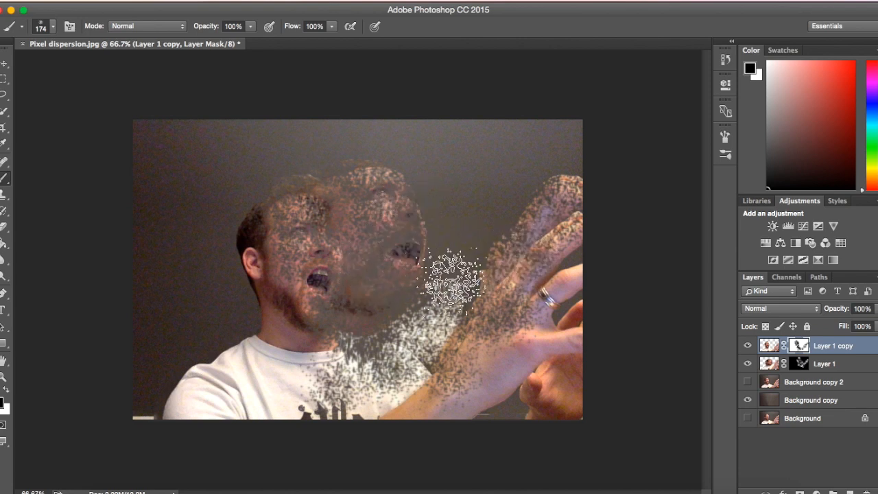
{"action": "left_click_drag", "start_coordinate": [439, 295], "coordinate": [422, 319]}
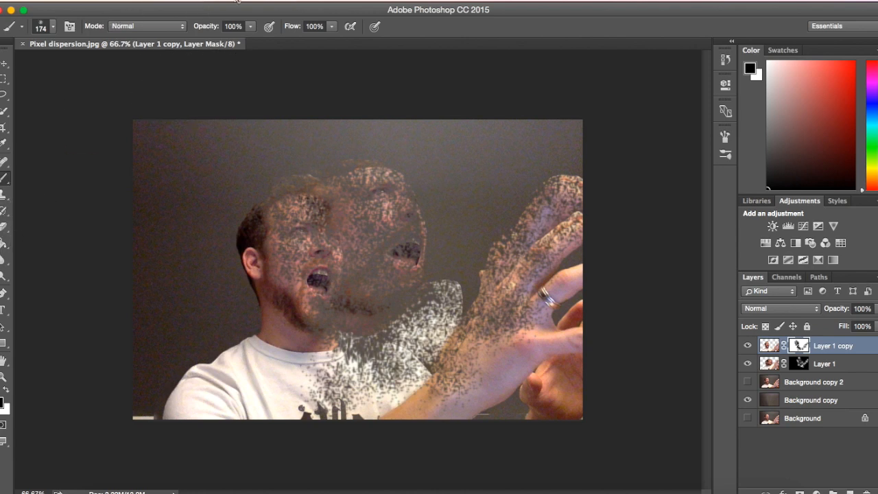
{"action": "left_click", "coordinate": [309, 1]}
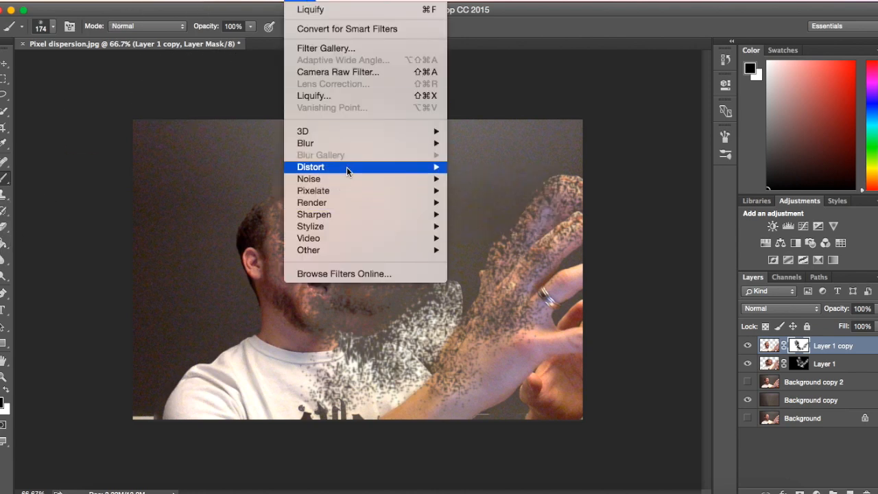
{"action": "mouse_move", "coordinate": [347, 167]}
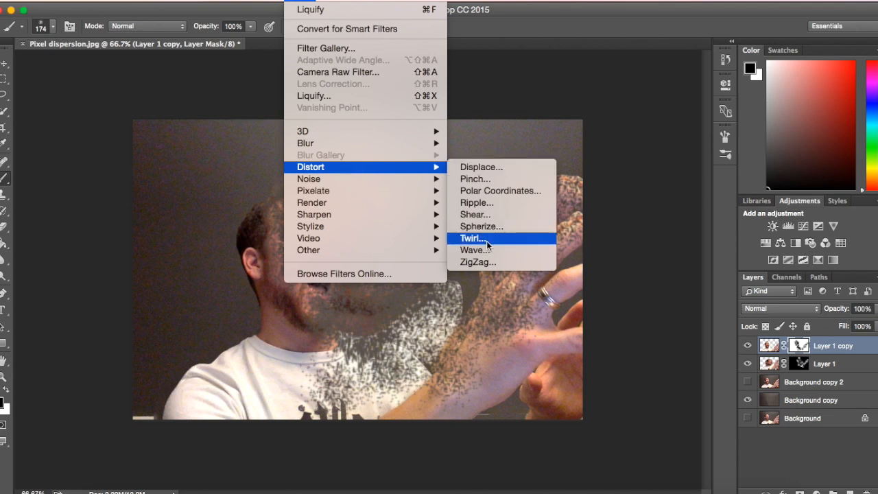
{"action": "left_click", "coordinate": [511, 140]}
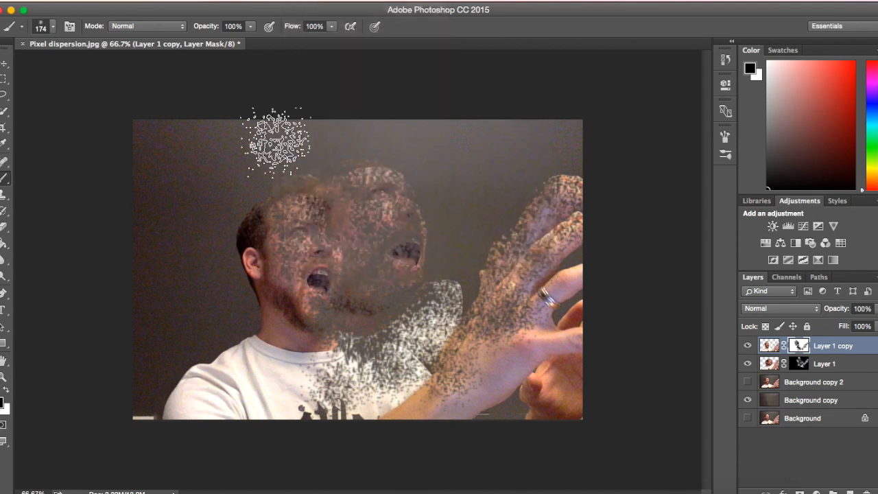
- Select a rectangular area of the wall behind and above the raised fingers, reaching to the image's edge
{"action": "left_click", "coordinate": [3, 78]}
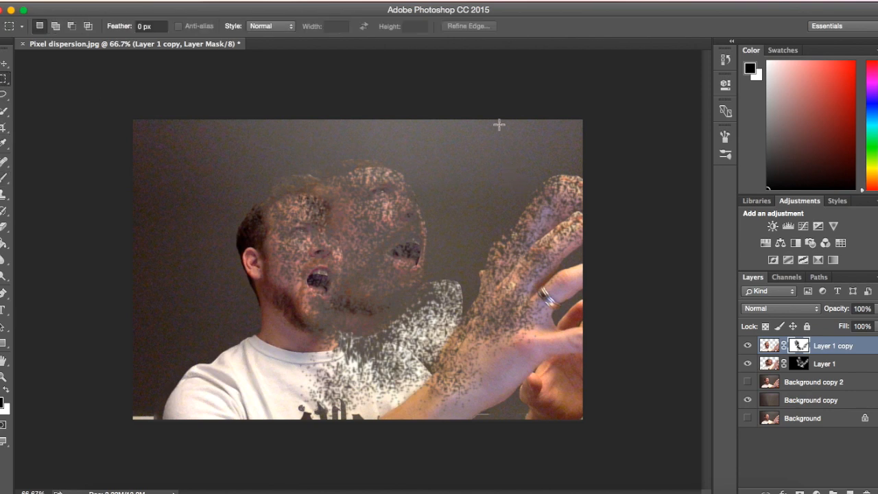
{"action": "left_click_drag", "start_coordinate": [448, 118], "coordinate": [585, 206]}
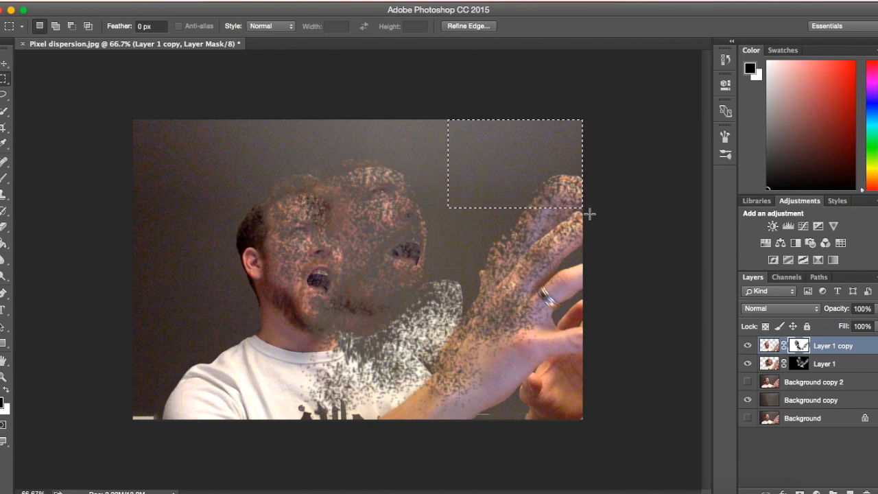
{"action": "left_click", "coordinate": [307, 0]}
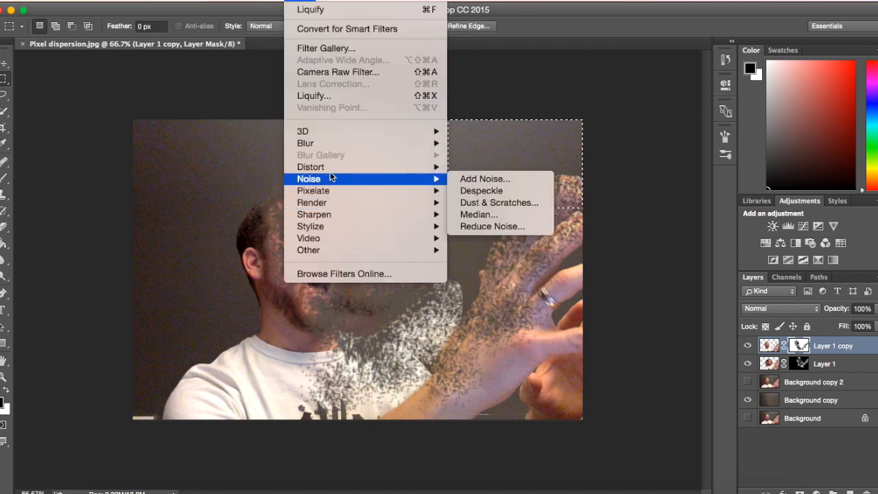
{"action": "mouse_move", "coordinate": [331, 172]}
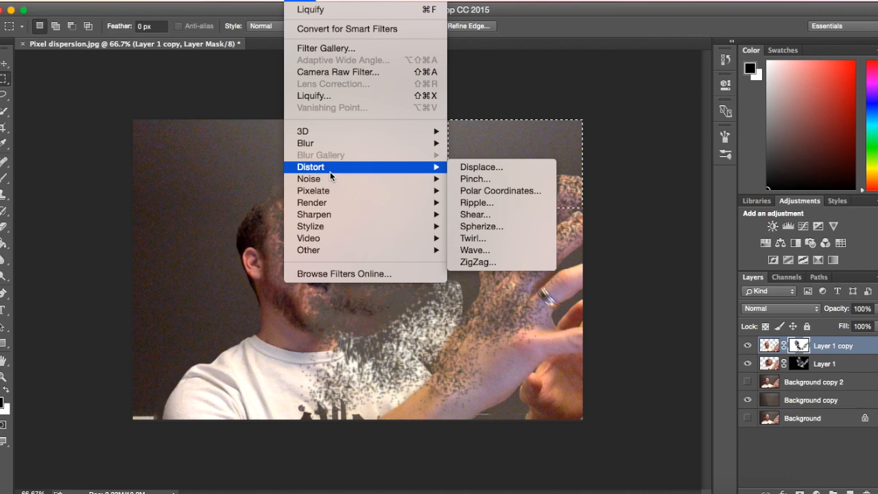
{"action": "left_click", "coordinate": [502, 238]}
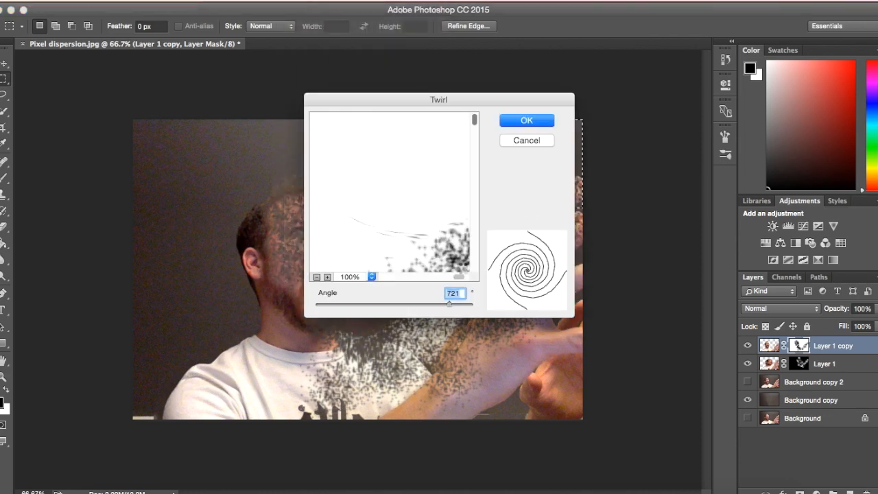
{"action": "left_click", "coordinate": [519, 144]}
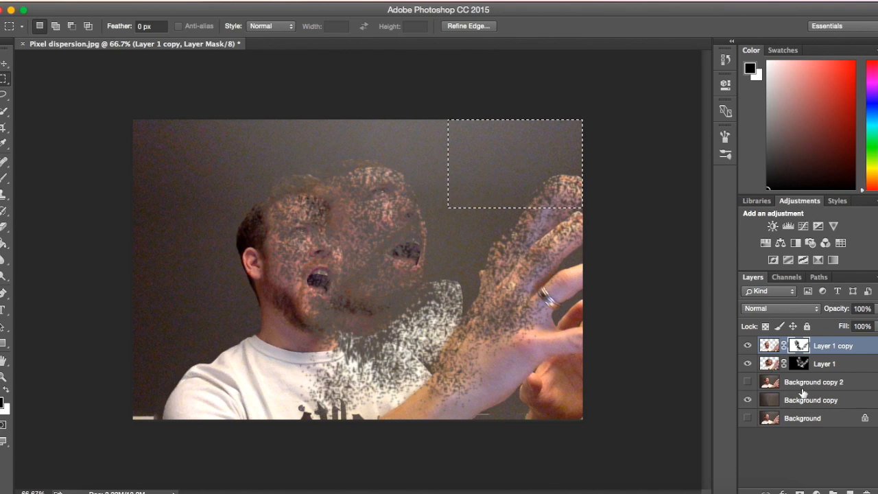
- Apply a Twirl distortion with an angle of 999° to the selected wall area of the Background copy layer and deselect
{"action": "left_click", "coordinate": [810, 402]}
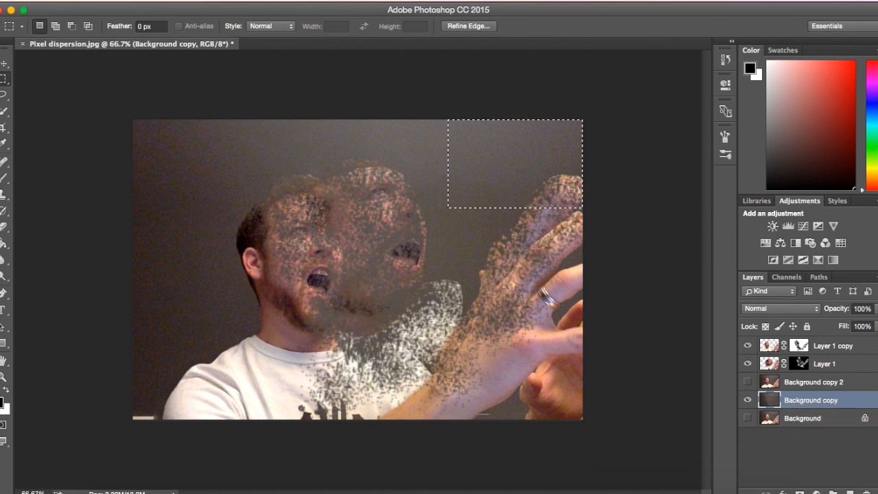
{"action": "left_click", "coordinate": [326, 0]}
{"action": "mouse_move", "coordinate": [301, 0]}
{"action": "mouse_move", "coordinate": [336, 144]}
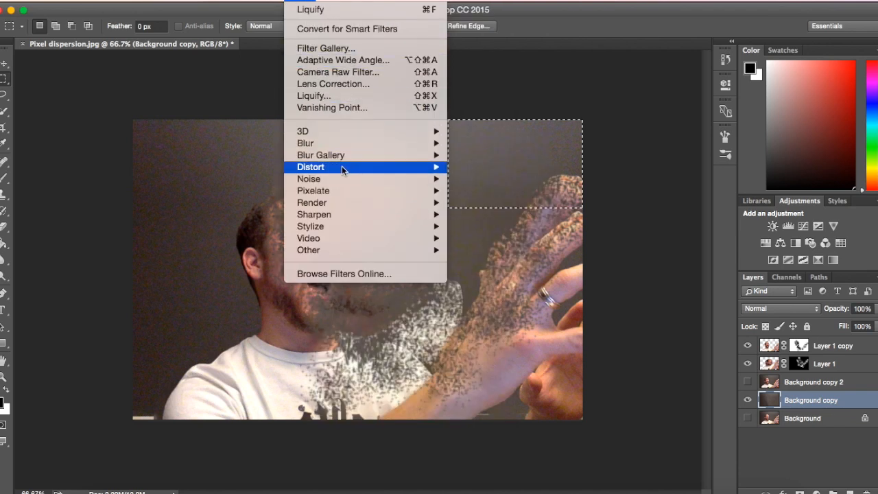
{"action": "mouse_move", "coordinate": [343, 166]}
{"action": "left_click", "coordinate": [510, 237]}
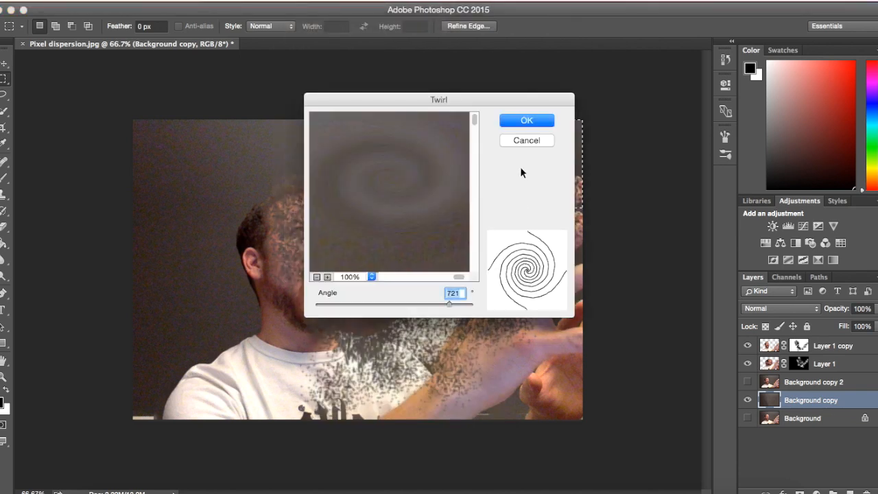
{"action": "left_click", "coordinate": [317, 277]}
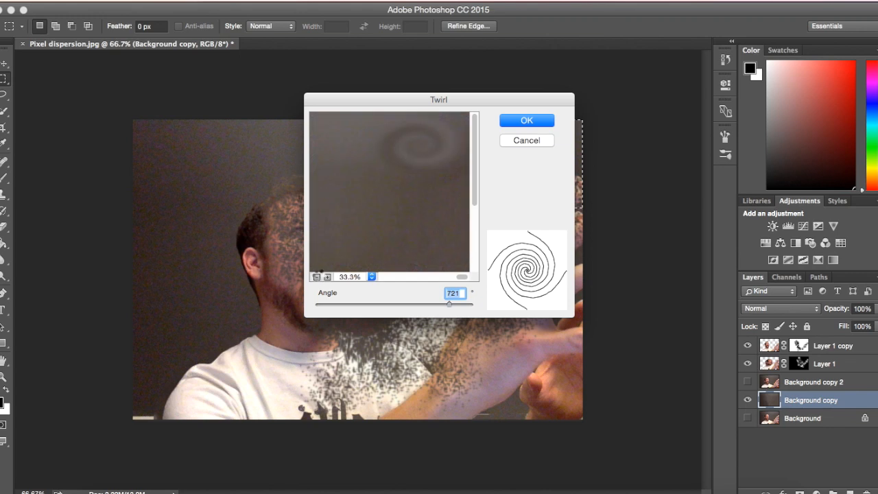
{"action": "left_click", "coordinate": [317, 277]}
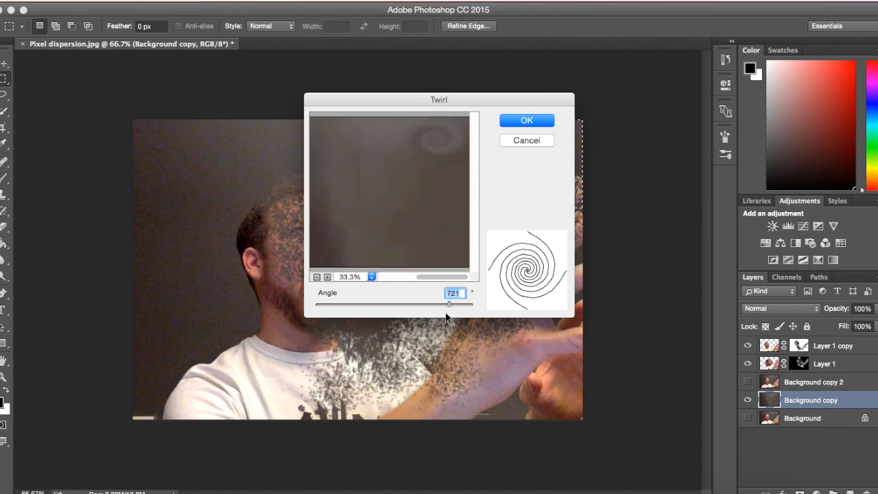
{"action": "left_click_drag", "start_coordinate": [450, 308], "coordinate": [478, 311]}
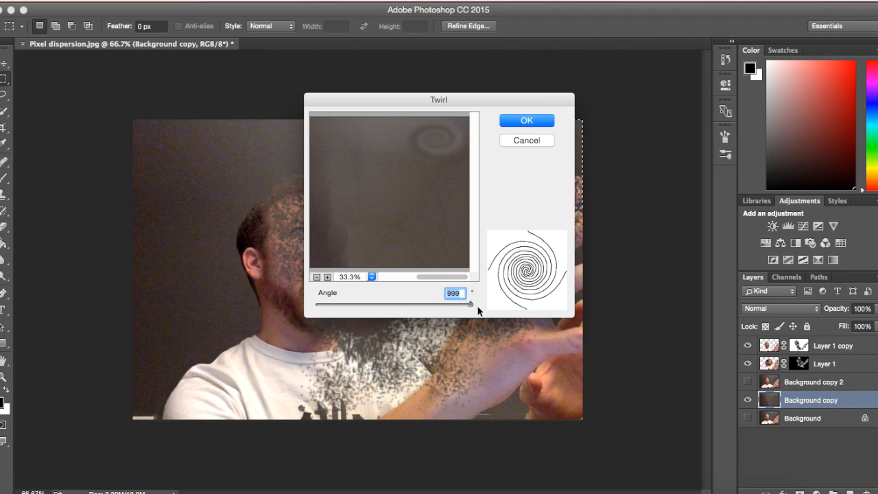
{"action": "left_click", "coordinate": [527, 121]}
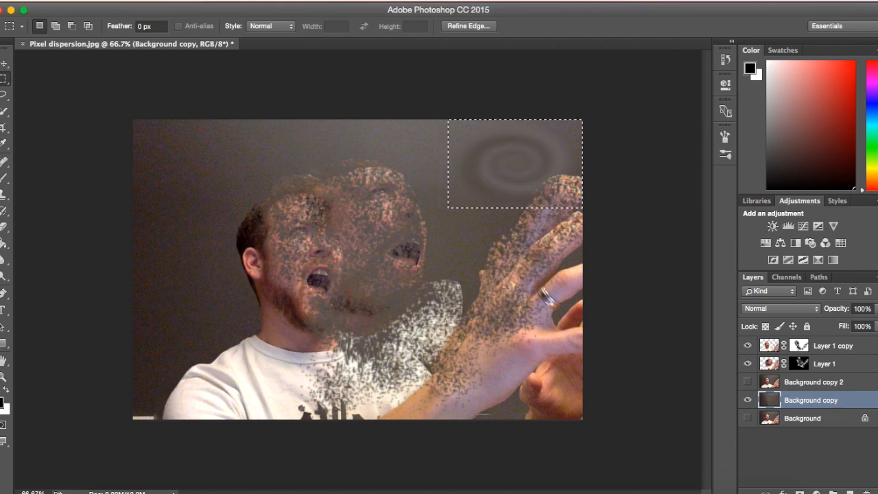
{"action": "left_click", "coordinate": [261, 2]}
{"action": "left_click", "coordinate": [271, 21]}
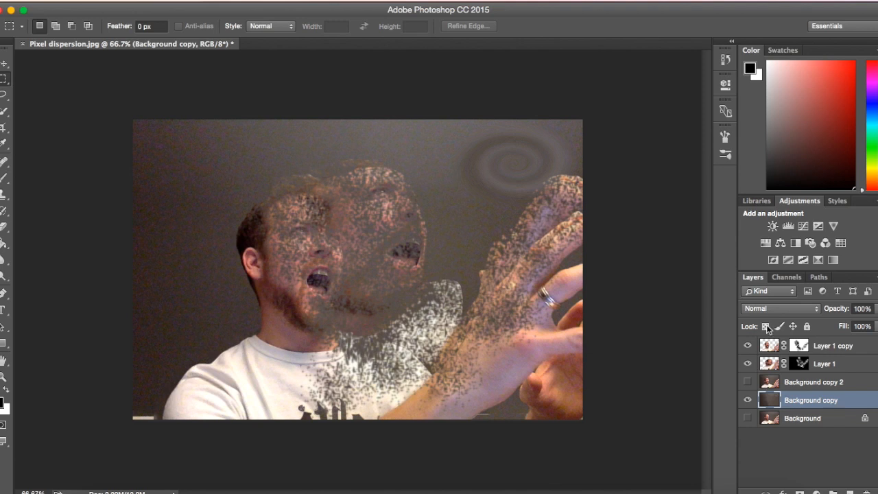